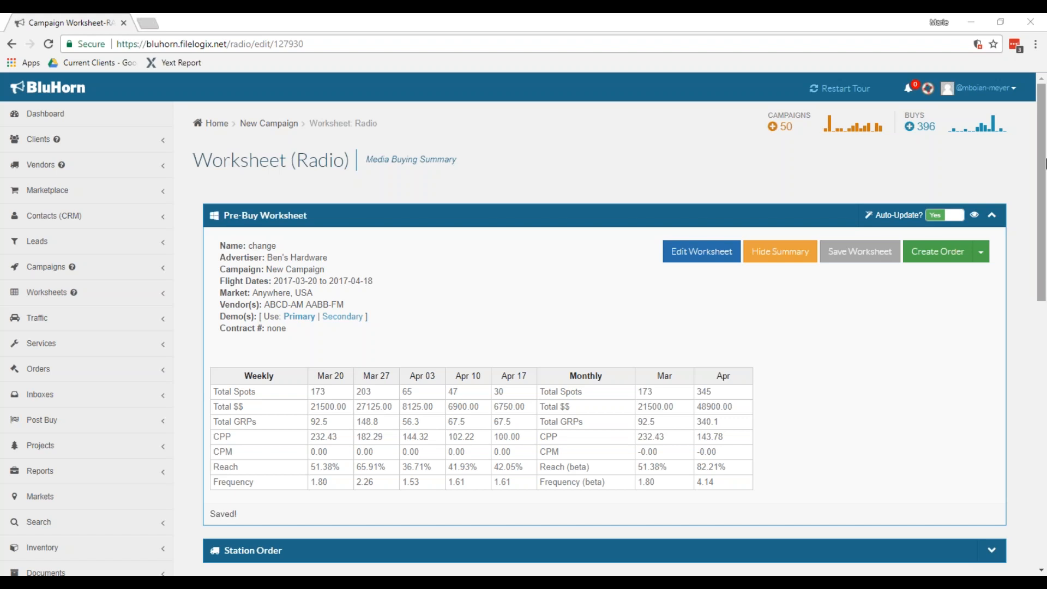
- Collapse the navigation sidebar and review the weekly and monthly totals in the Pre-Buy Worksheet
{"action": "scroll", "coordinate": [1045, 162], "scroll_direction": "down", "scroll_amount": 3}
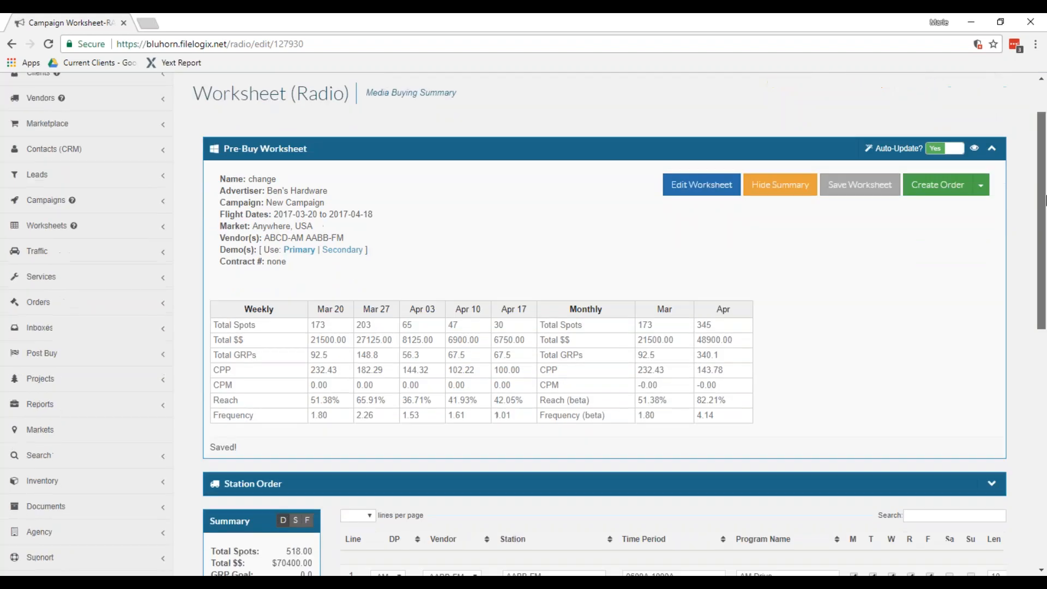
{"action": "left_click_drag", "start_coordinate": [1045, 200], "coordinate": [1045, 286]}
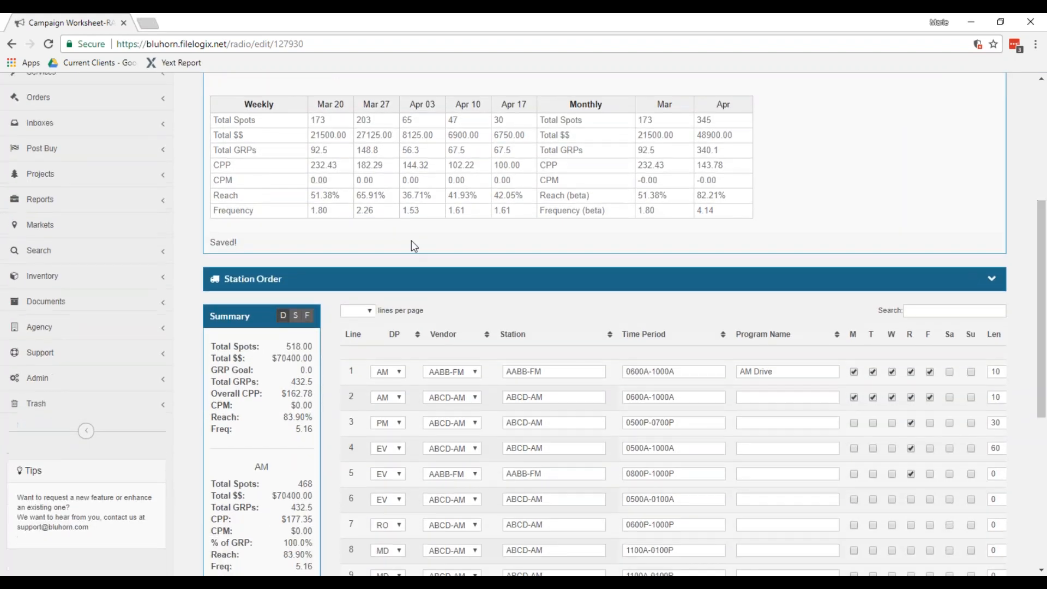
{"action": "left_click", "coordinate": [86, 431]}
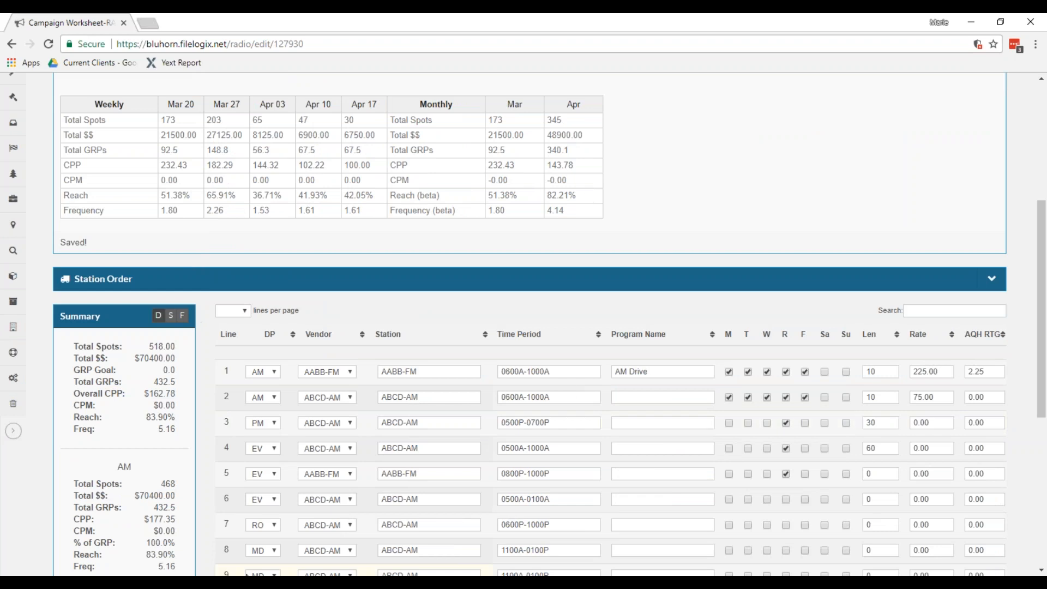
{"action": "left_click_drag", "start_coordinate": [1043, 358], "coordinate": [1042, 294]}
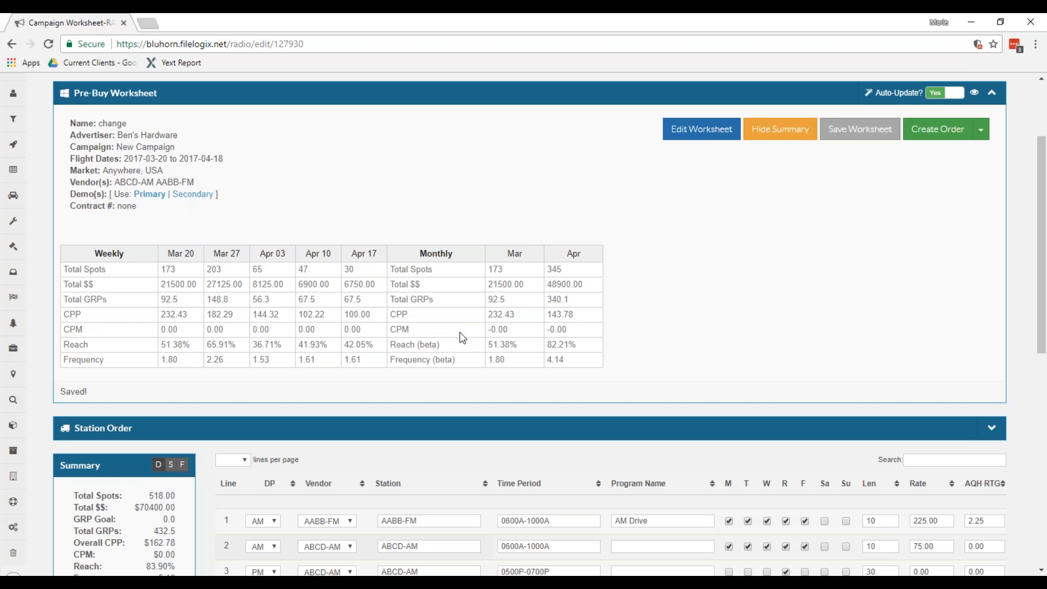
- Examine the AM and PM daypart totals in the Station Order summary
{"action": "left_click_drag", "start_coordinate": [1044, 218], "coordinate": [1045, 292]}
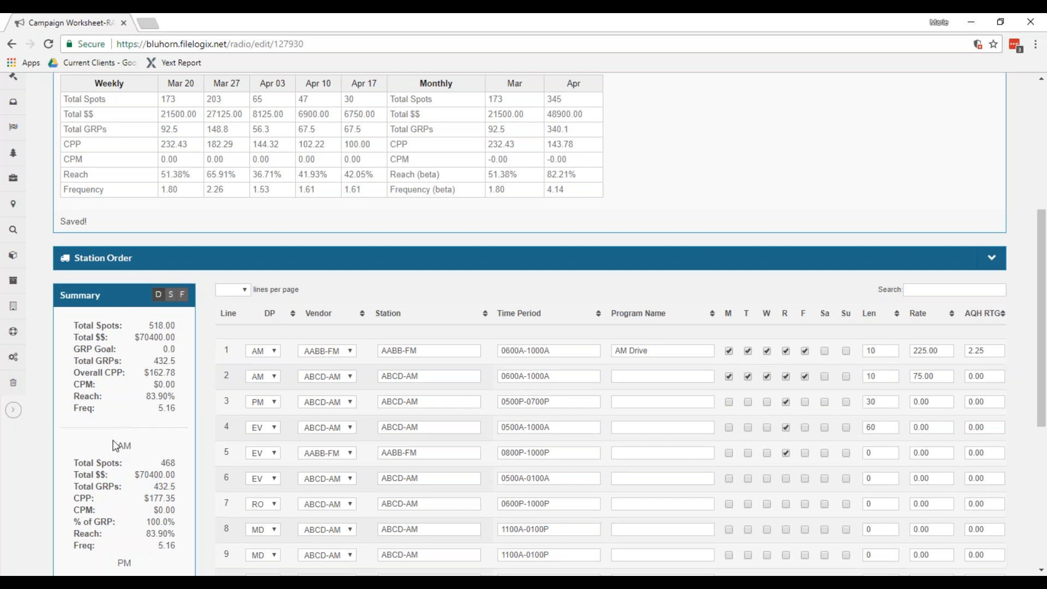
{"action": "scroll", "coordinate": [115, 446], "scroll_direction": "down", "scroll_amount": 3}
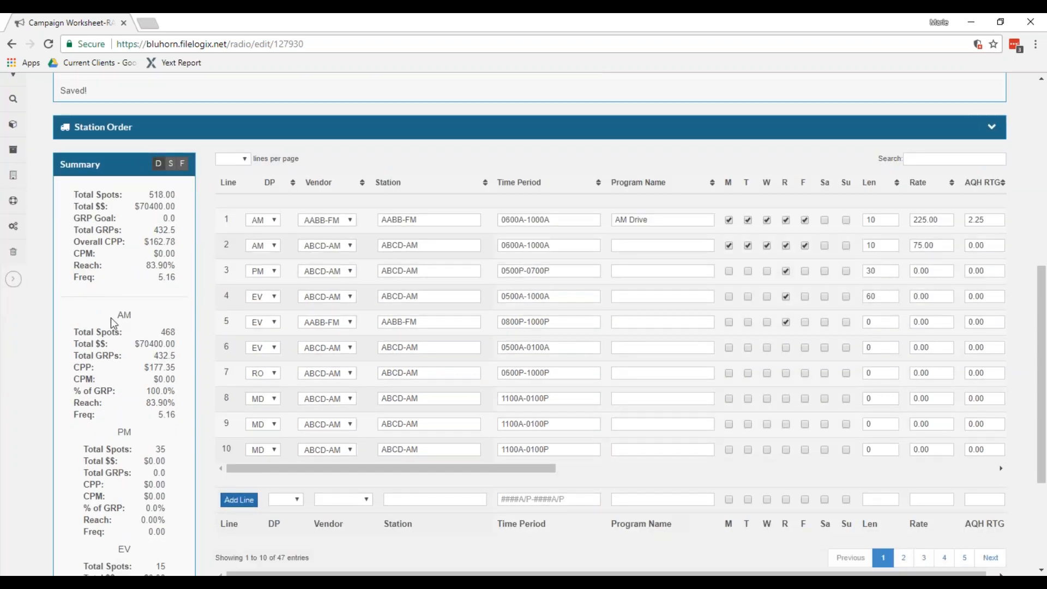
{"action": "double_click", "coordinate": [124, 315]}
{"action": "double_click", "coordinate": [125, 432]}
- Review the daypart choices for line 1 and keep AM selected
{"action": "left_click", "coordinate": [276, 225]}
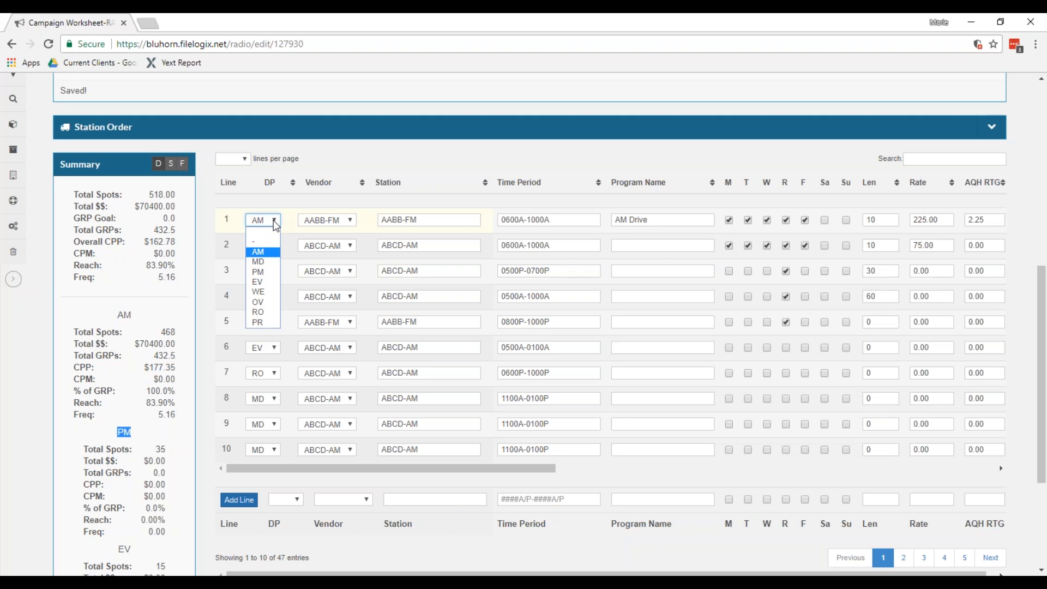
{"action": "left_click", "coordinate": [276, 225]}
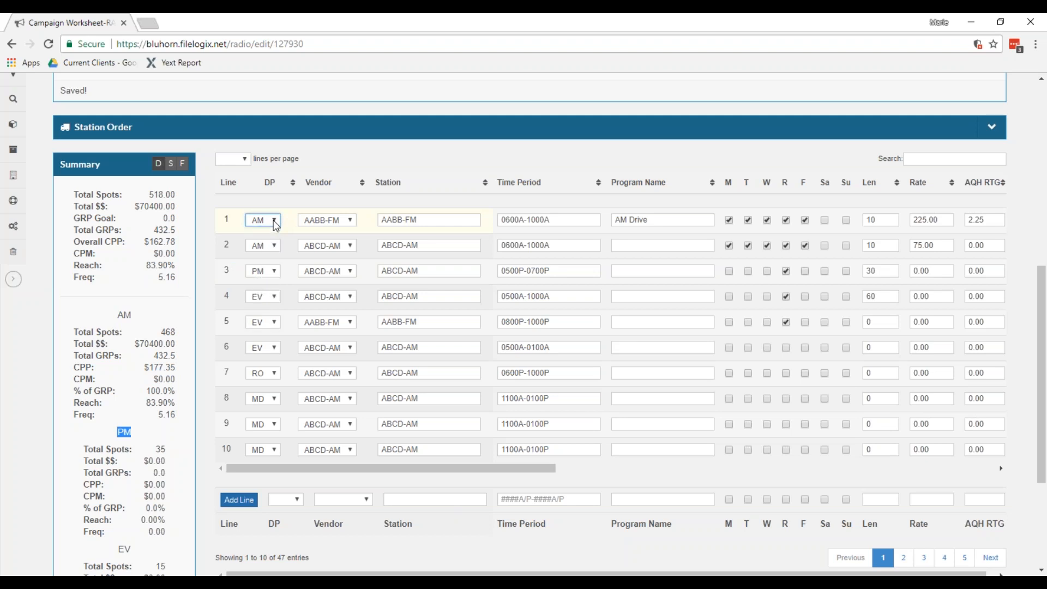
{"action": "left_click", "coordinate": [276, 226]}
{"action": "left_click", "coordinate": [276, 225]}
{"action": "left_click", "coordinate": [276, 226]}
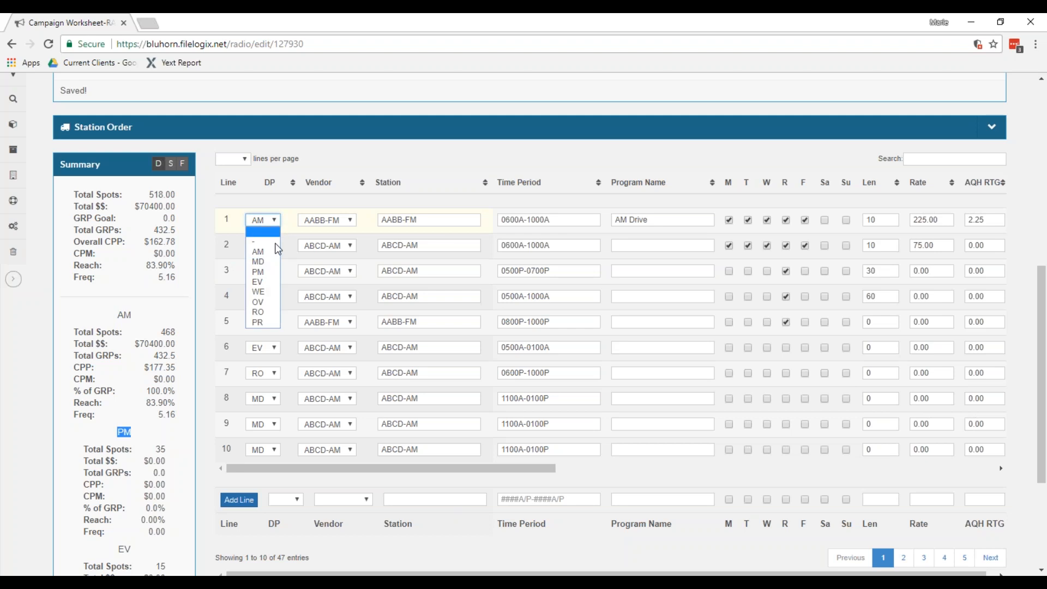
{"action": "left_click", "coordinate": [274, 252]}
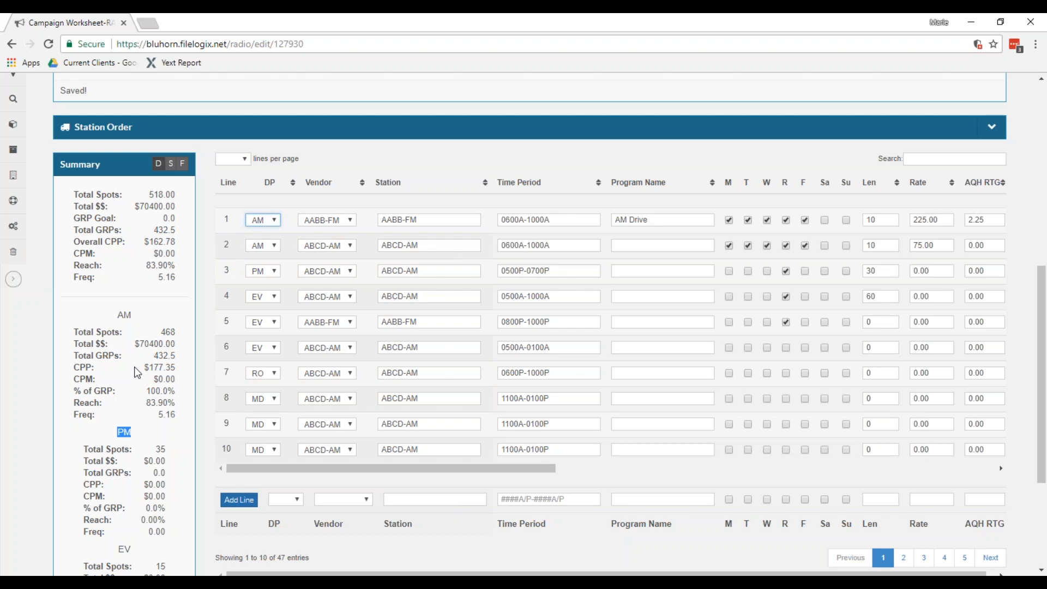
- Switch the Station Order summary to the station breakdown and examine the AABB-FM totals
{"action": "left_click", "coordinate": [172, 163]}
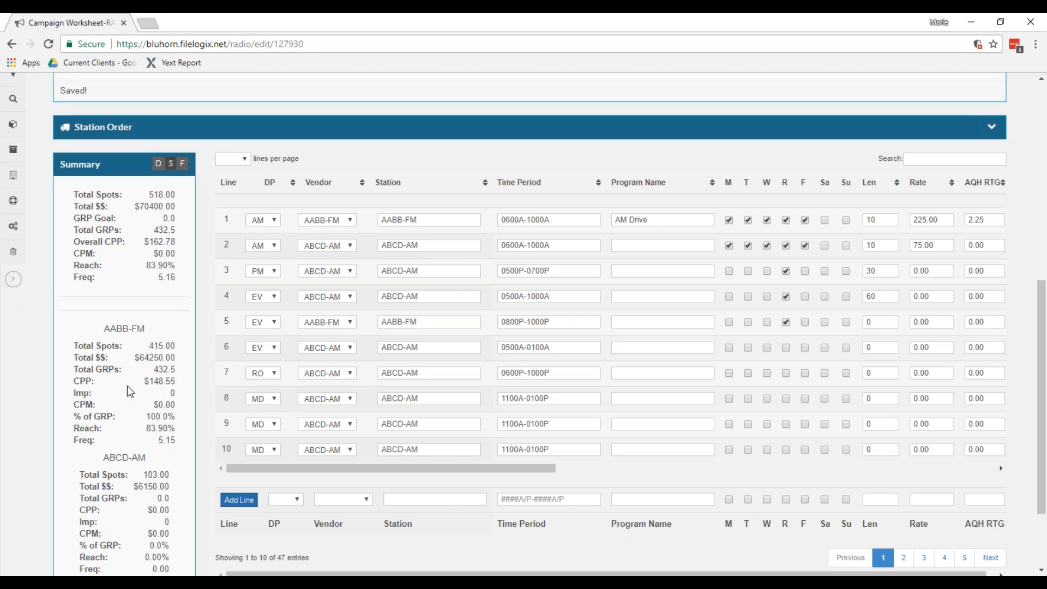
{"action": "left_click_drag", "start_coordinate": [103, 333], "coordinate": [146, 328]}
- Replace the station name on line 1 with AABB
{"action": "left_click_drag", "start_coordinate": [378, 218], "coordinate": [416, 219]}
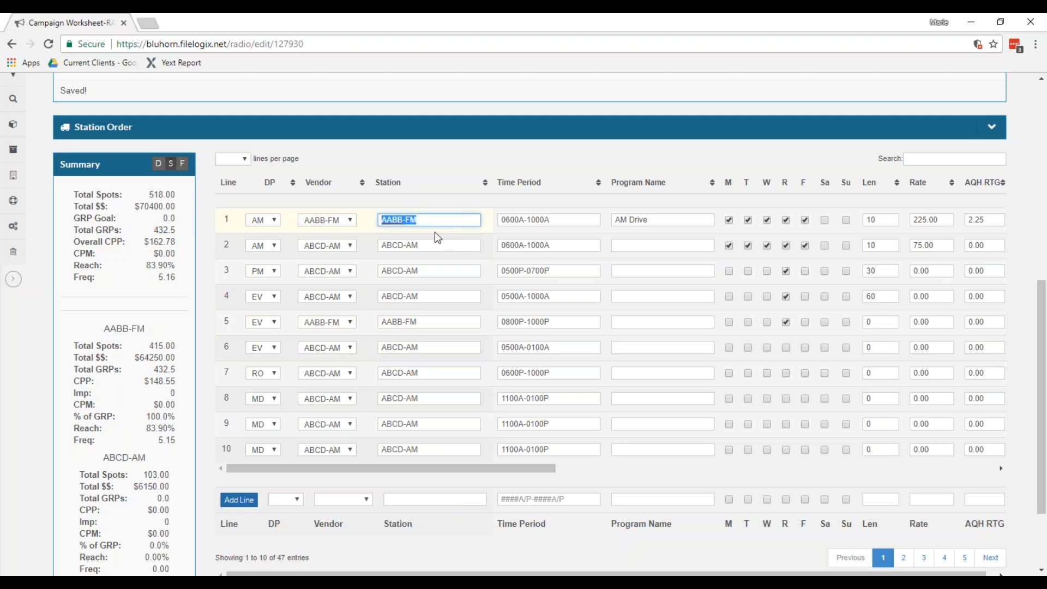
{"action": "type", "text": "NBC"}
{"action": "key", "text": "BackSpace"}
{"action": "key", "text": "BackSpace"}
{"action": "key", "text": "BackSpace"}
{"action": "type", "text": "Kiss-F"}
{"action": "key", "text": "BackSpace"}
{"action": "key", "text": "BackSpace"}
{"action": "key", "text": "BackSpace"}
{"action": "key", "text": "BackSpace"}
{"action": "key", "text": "BackSpace"}
{"action": "type", "text": "AABB"}
{"action": "key", "text": "Tab"}
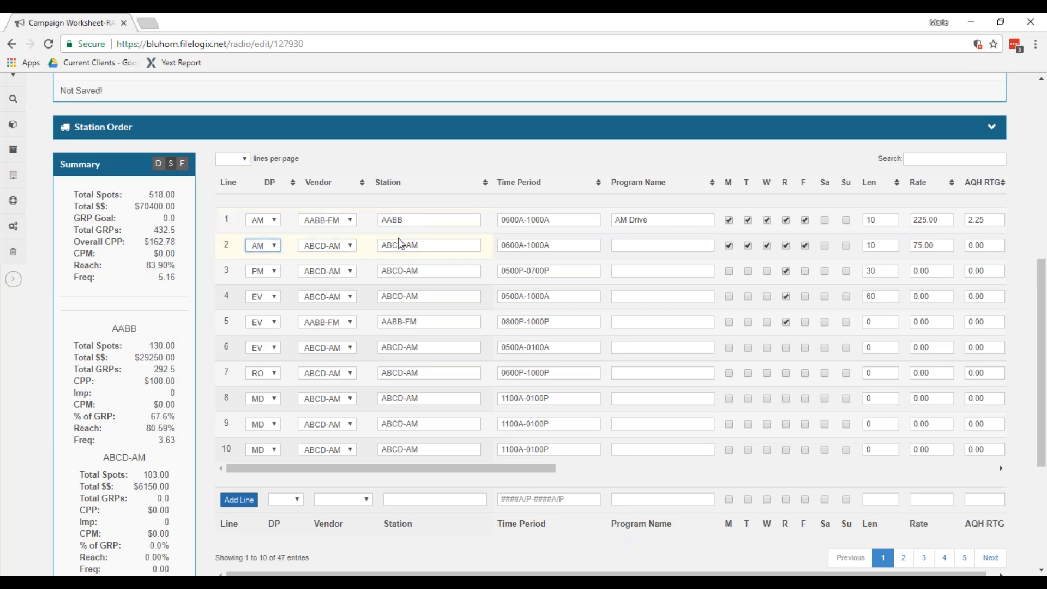
- Examine the AABB and ABCD-AM entries in the summary's station breakdown
{"action": "double_click", "coordinate": [120, 327]}
{"action": "left_click_drag", "start_coordinate": [99, 457], "coordinate": [145, 457]}
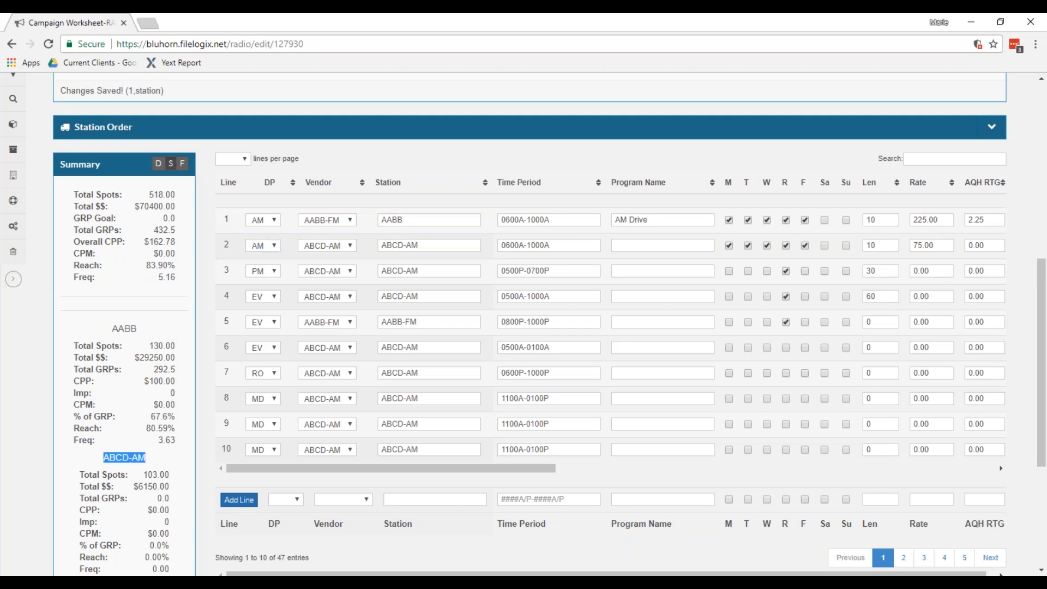
{"action": "scroll", "coordinate": [523, 324], "scroll_direction": "down", "scroll_amount": 4}
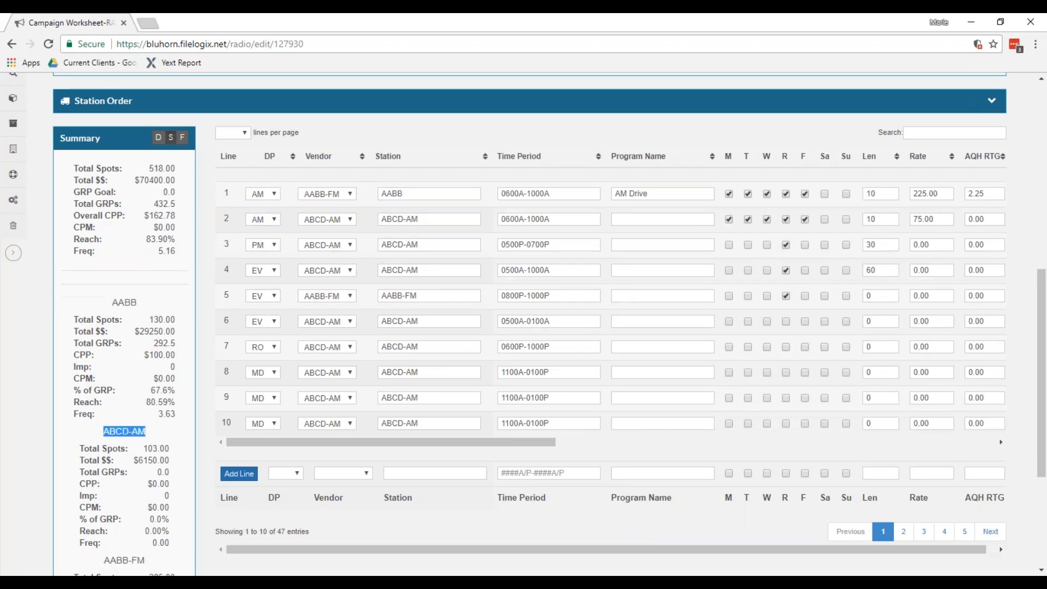
- Switch the summary to the full (F) breakdown and review its daypart and station sections
{"action": "scroll", "coordinate": [523, 323], "scroll_direction": "up", "scroll_amount": 7}
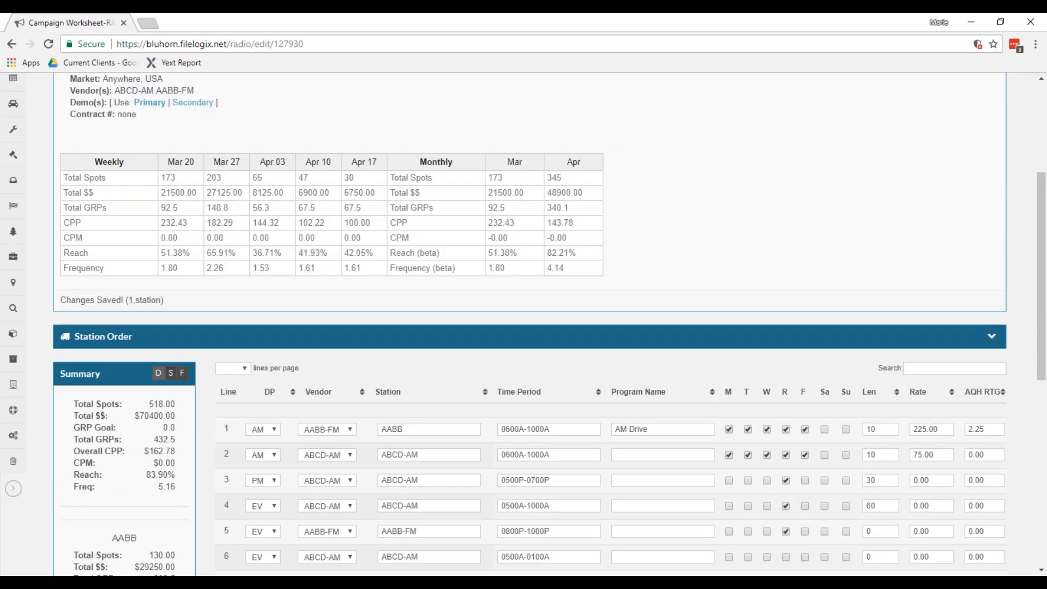
{"action": "left_click", "coordinate": [182, 373]}
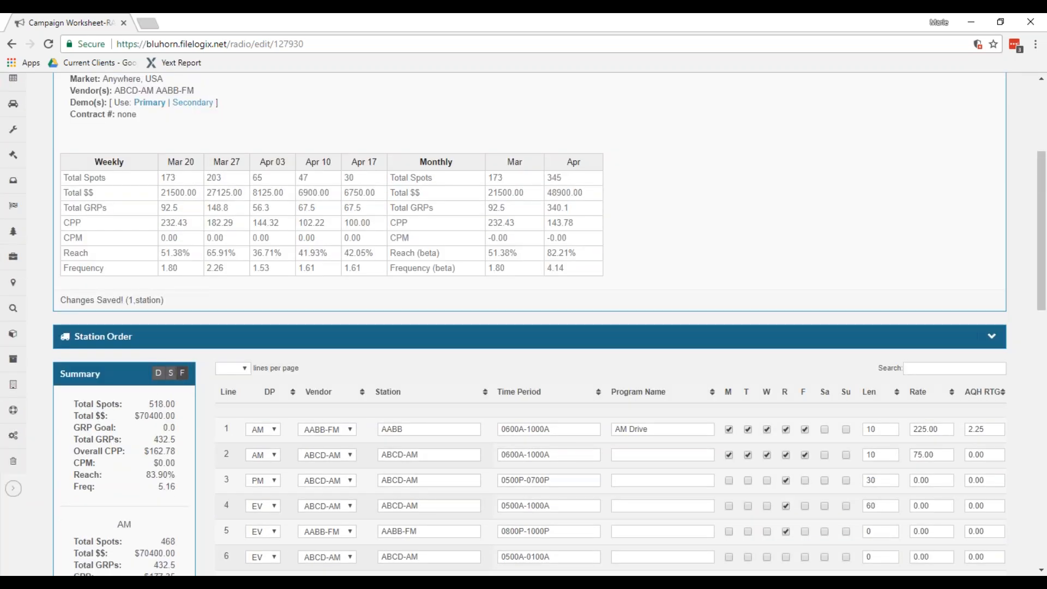
{"action": "scroll", "coordinate": [523, 324], "scroll_direction": "down", "scroll_amount": 2}
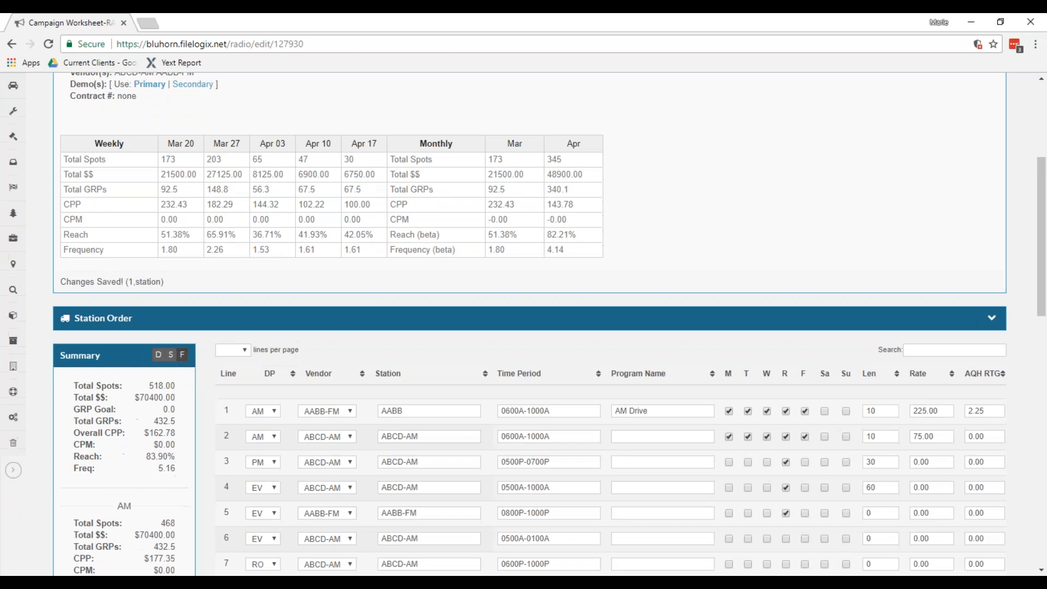
{"action": "scroll", "coordinate": [145, 346], "scroll_direction": "down", "scroll_amount": 3}
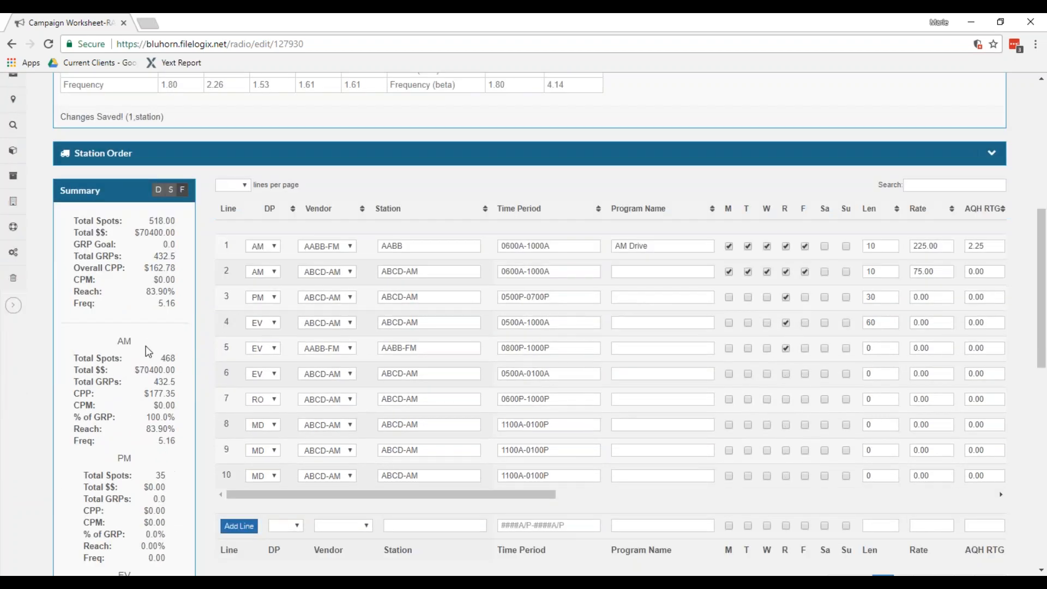
{"action": "scroll", "coordinate": [121, 370], "scroll_direction": "down", "scroll_amount": 5}
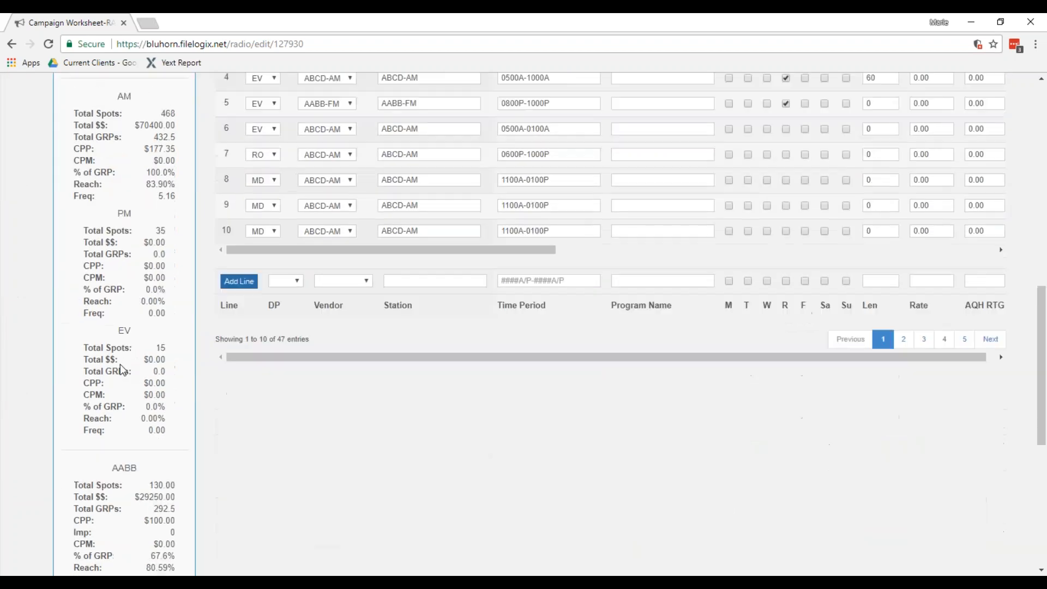
{"action": "scroll", "coordinate": [121, 371], "scroll_direction": "down", "scroll_amount": 4}
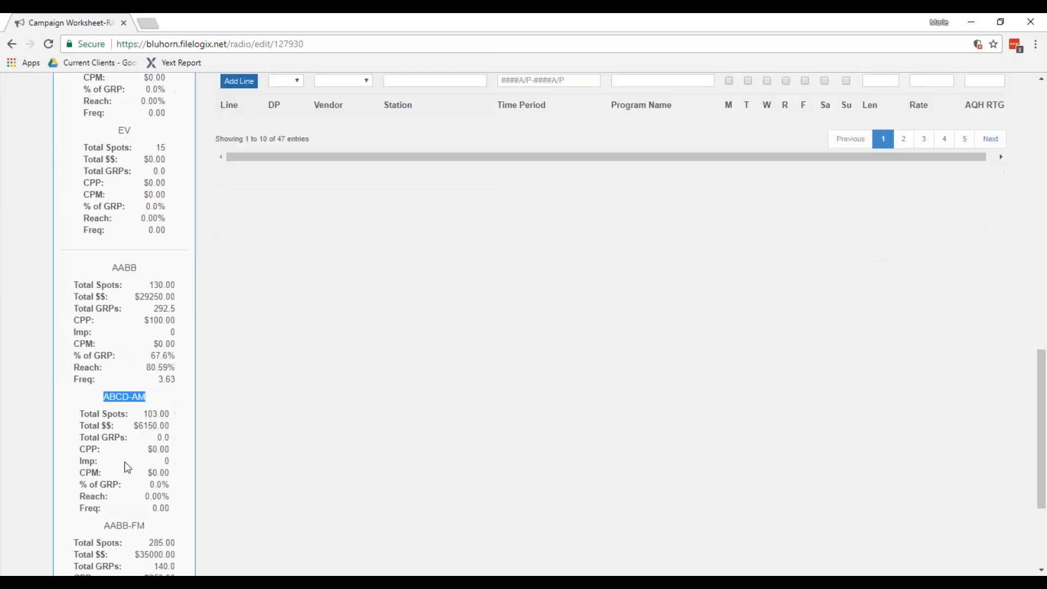
{"action": "scroll", "coordinate": [127, 332], "scroll_direction": "up", "scroll_amount": 4}
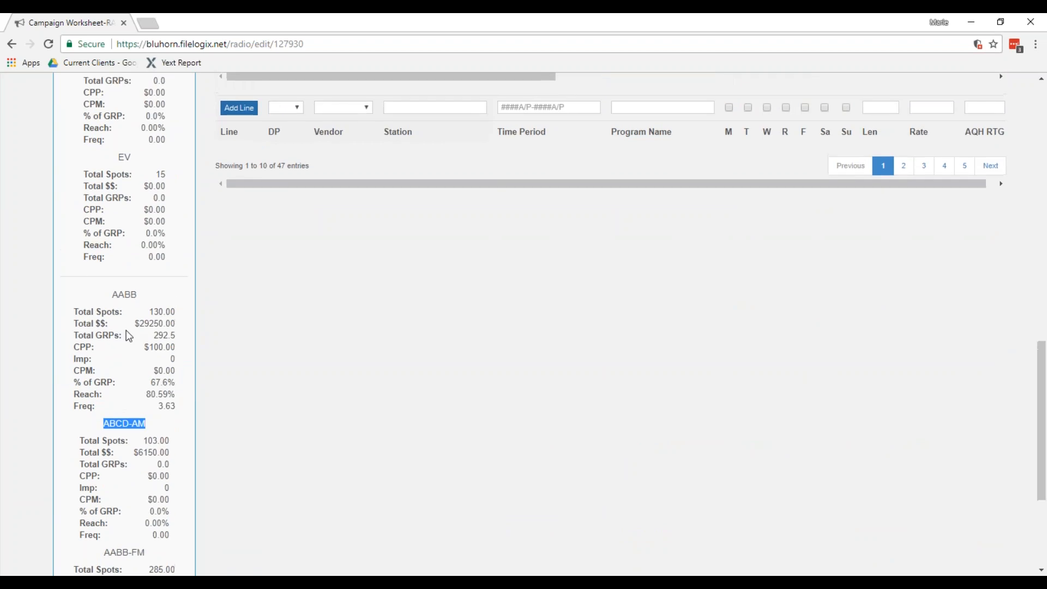
{"action": "scroll", "coordinate": [126, 330], "scroll_direction": "up", "scroll_amount": 7}
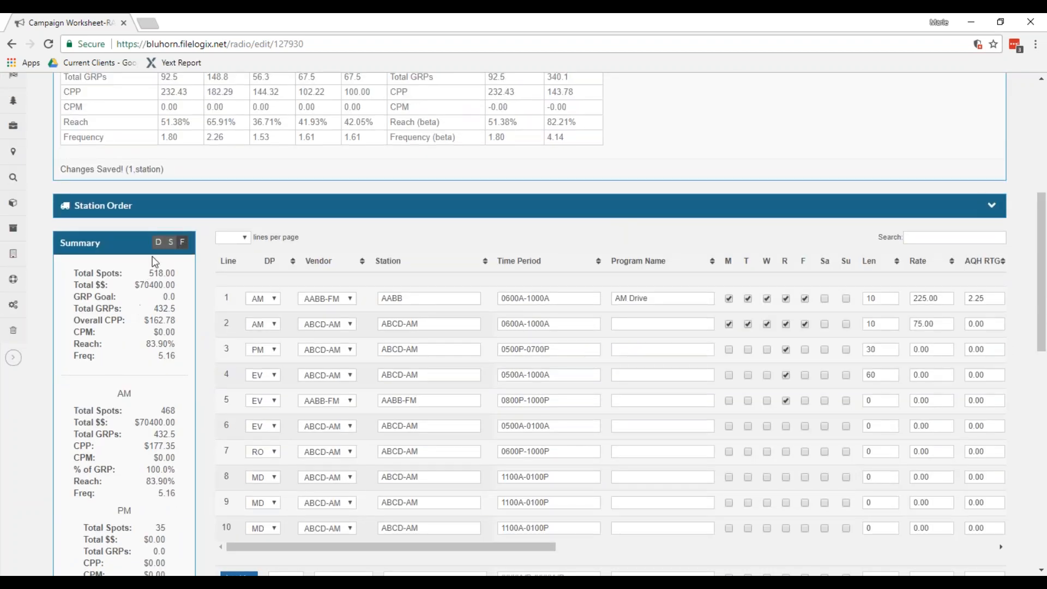
- Return the summary to the daypart breakdown and review line 1's daypart, vendor and station entries
{"action": "left_click", "coordinate": [158, 243]}
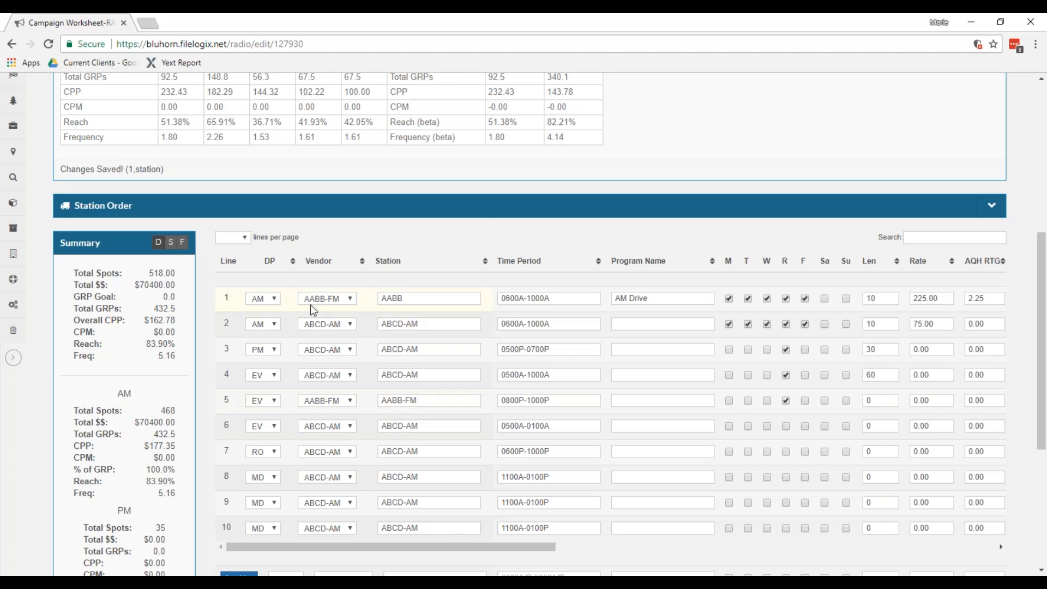
{"action": "left_click", "coordinate": [273, 304]}
{"action": "left_click", "coordinate": [273, 303]}
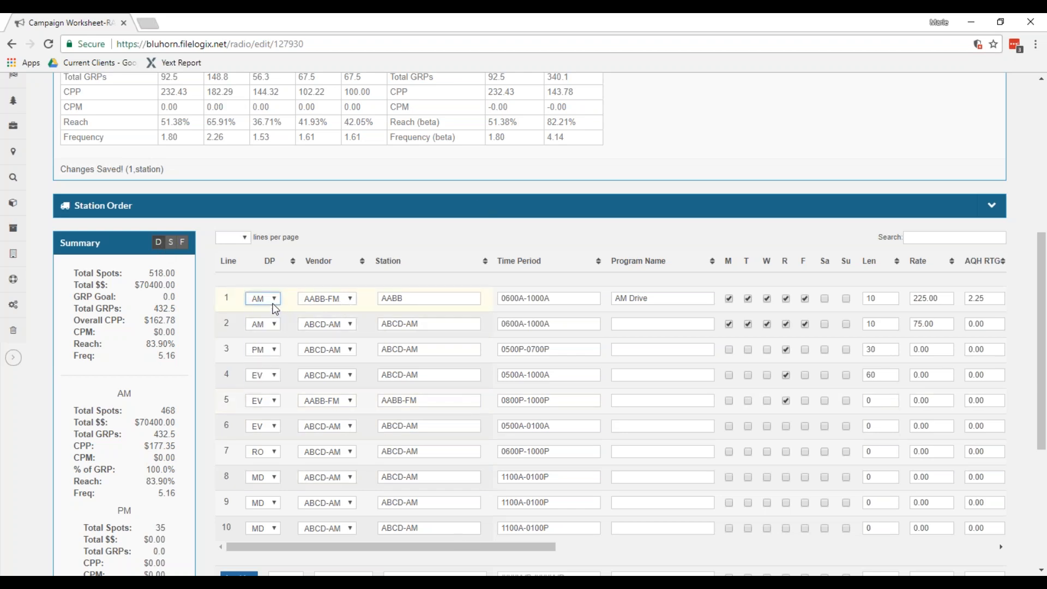
{"action": "left_click", "coordinate": [347, 302]}
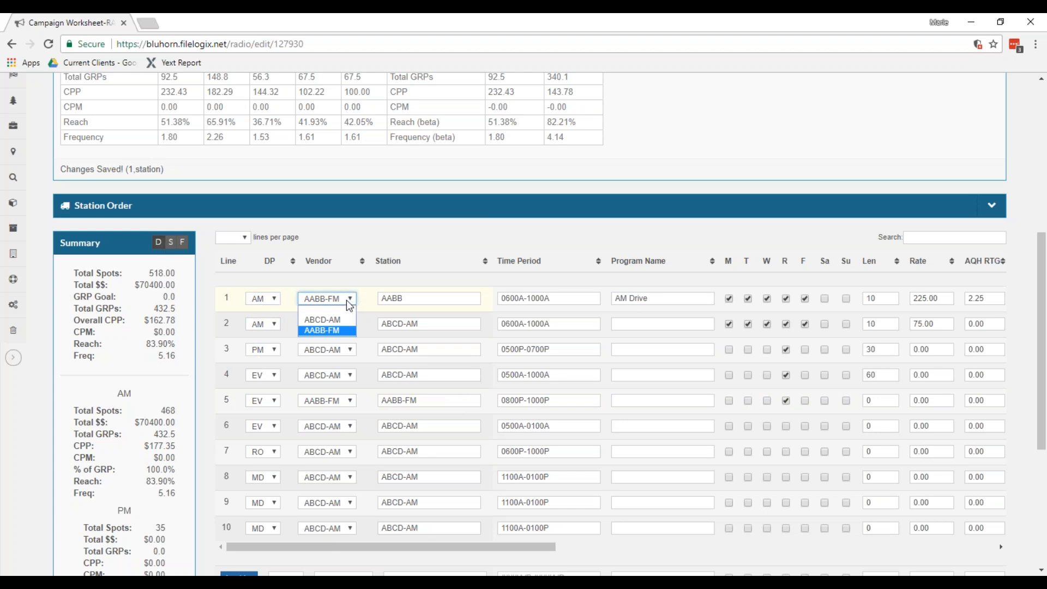
{"action": "left_click", "coordinate": [345, 300]}
{"action": "left_click_drag", "start_coordinate": [442, 298], "coordinate": [392, 298]}
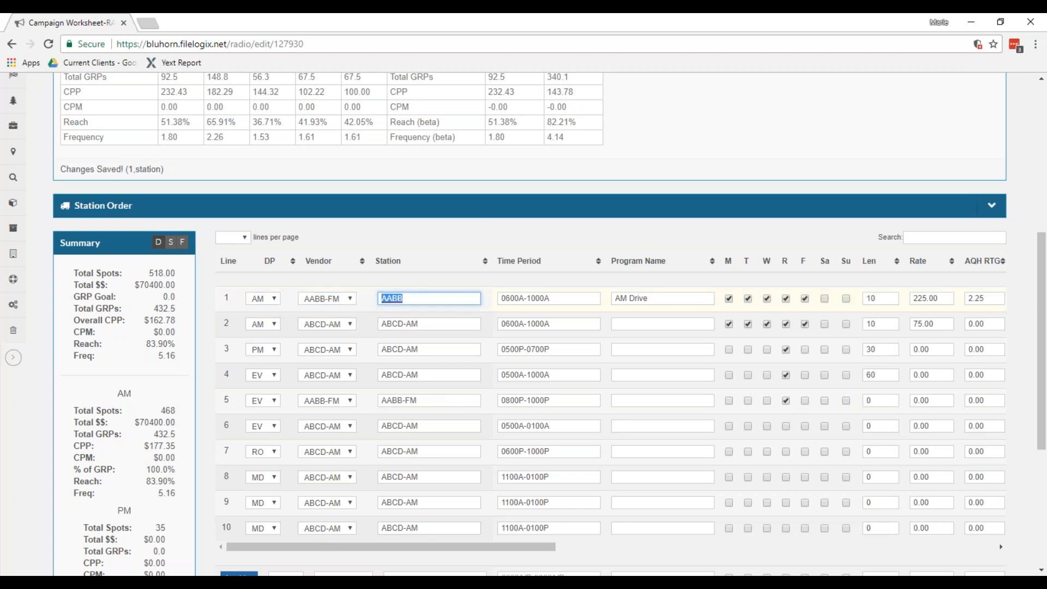
- Enter 6a-10a as the time period on line 1
{"action": "triple_click", "coordinate": [567, 298]}
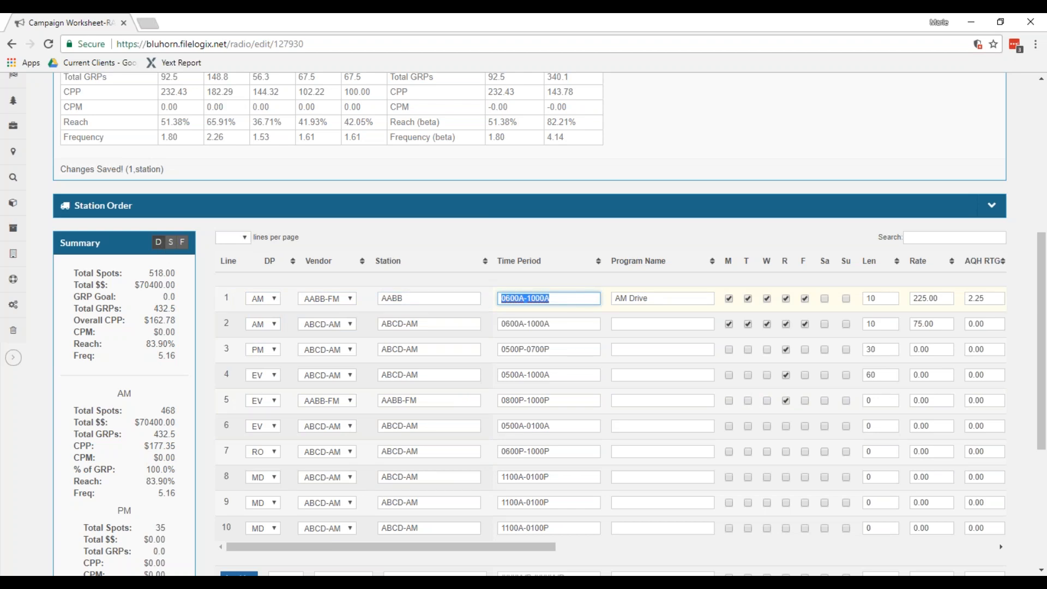
{"action": "type", "text": "6a-10a"}
{"action": "key", "text": "Tab"}
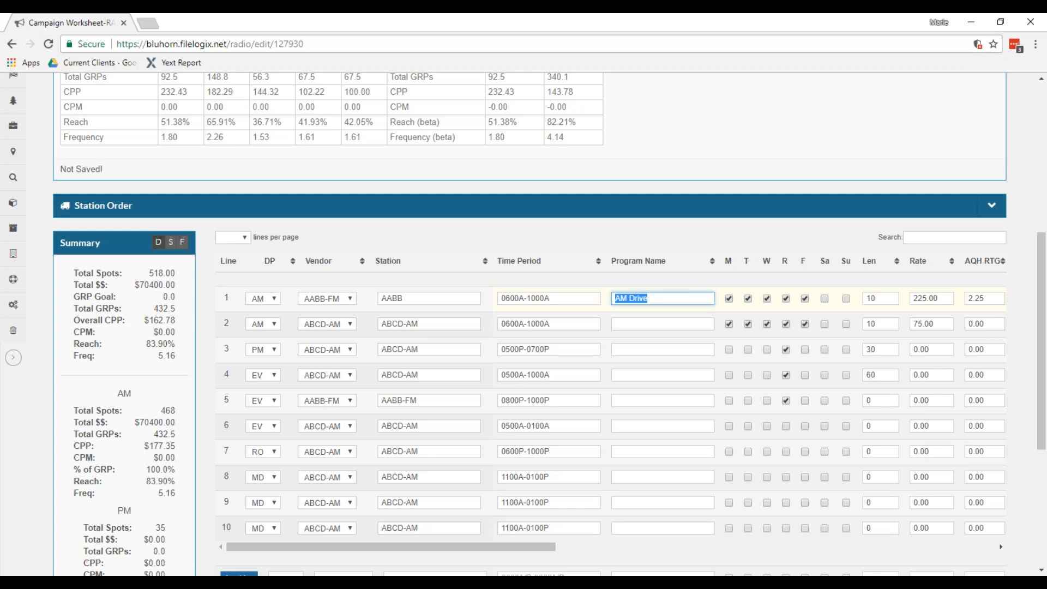
{"action": "key", "text": "shift+Tab"}
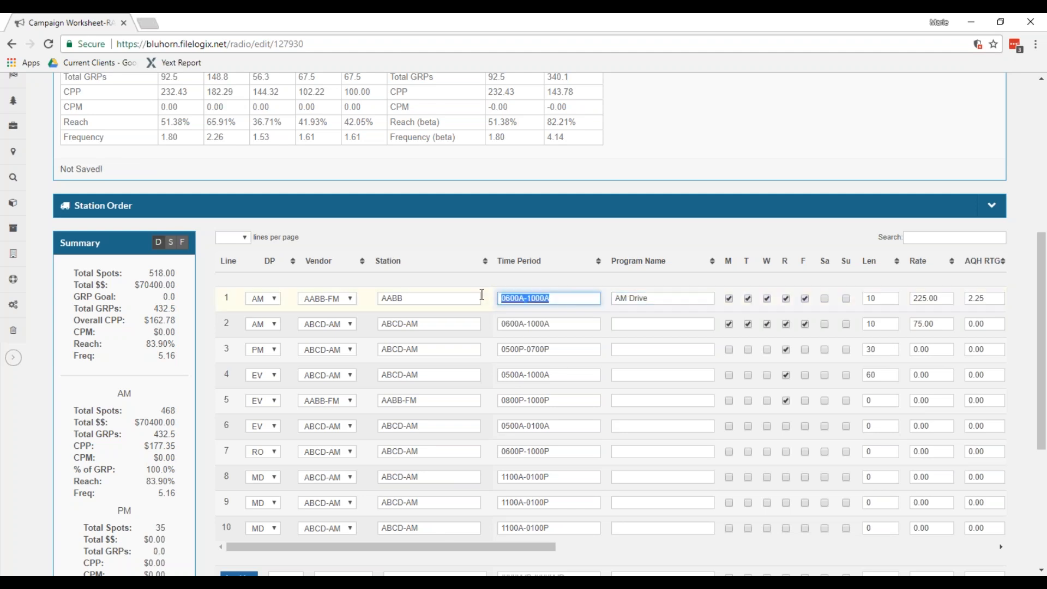
- Set the program name to Morning Mix on line 1 and AM Drive on line 2
{"action": "mouse_move", "coordinate": [437, 549]}
{"action": "left_mouse_down"}
{"action": "mouse_move", "coordinate": [491, 549]}
{"action": "mouse_move", "coordinate": [440, 551]}
{"action": "left_mouse_up"}
{"action": "left_click_drag", "start_coordinate": [598, 298], "coordinate": [558, 299]}
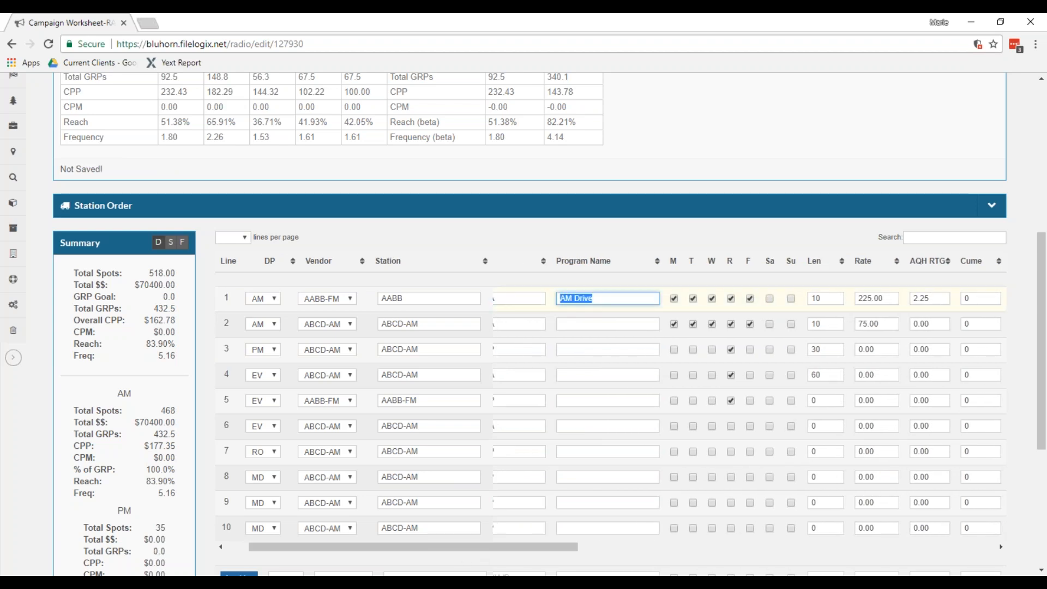
{"action": "type", "text": "Morning Mix"}
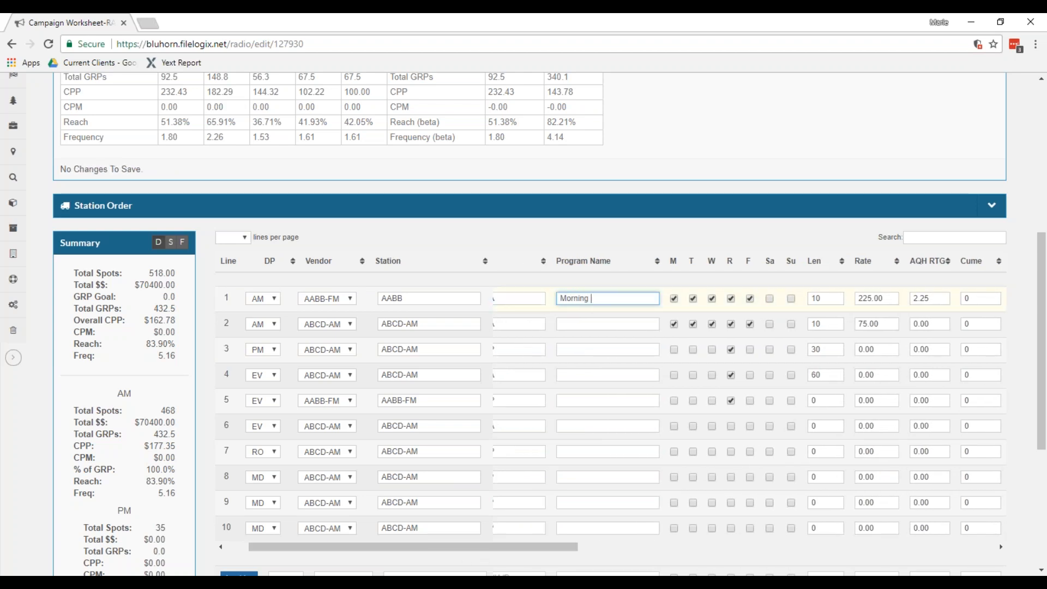
{"action": "left_click", "coordinate": [574, 322]}
{"action": "type", "text": "AM Drive"}
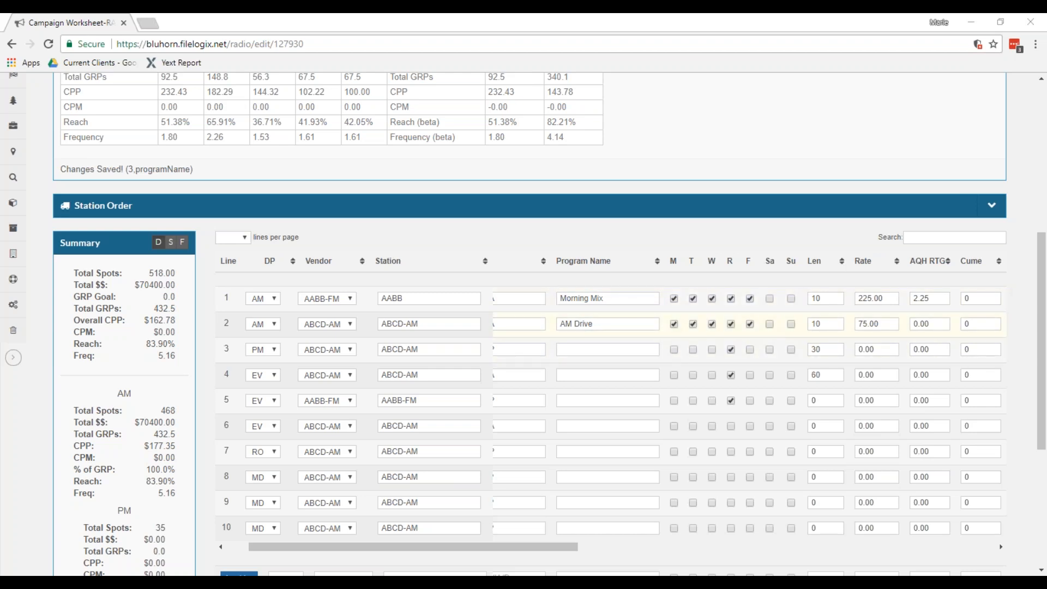
- Set the spot length on line 1 to 30
{"action": "double_click", "coordinate": [815, 298]}
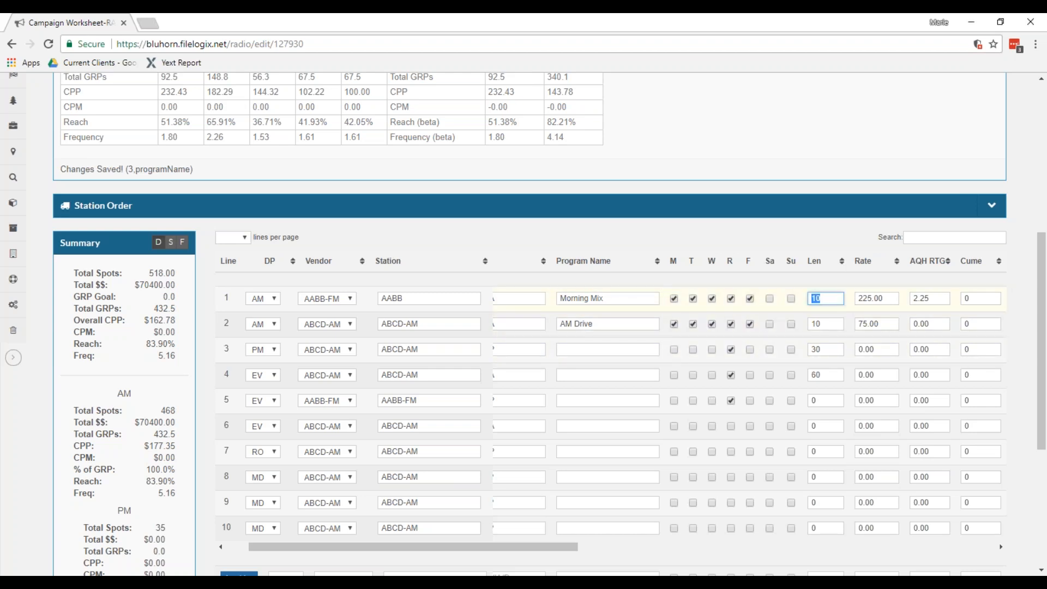
{"action": "type", "text": "30"}
{"action": "key", "text": "Tab"}
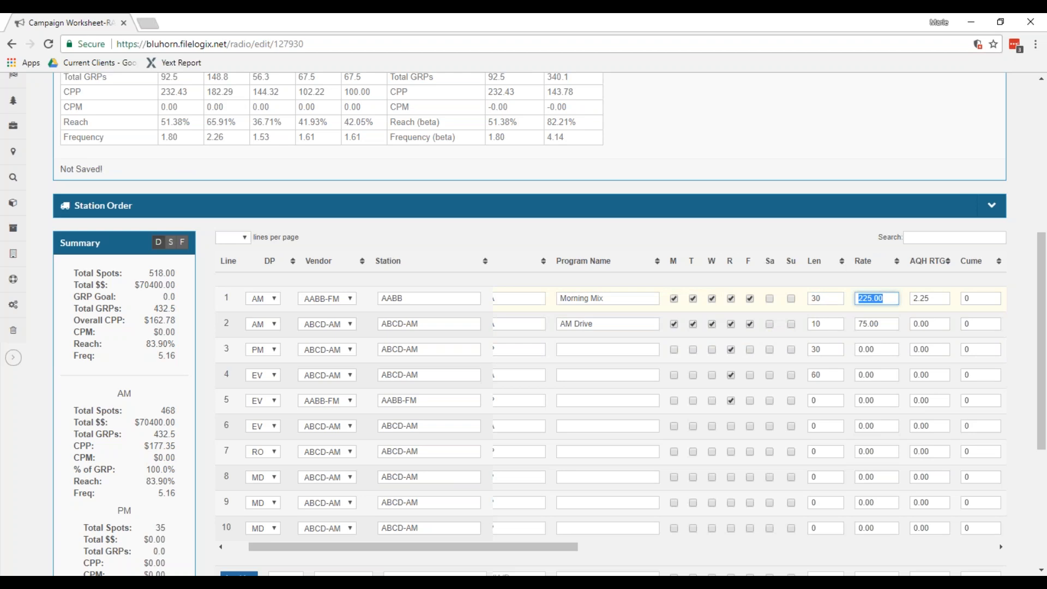
- Review line 1's rate, AQH rating and cume entries and the CPP, impression and CPM columns
{"action": "key", "text": "Tab"}
{"action": "key", "text": "Tab"}
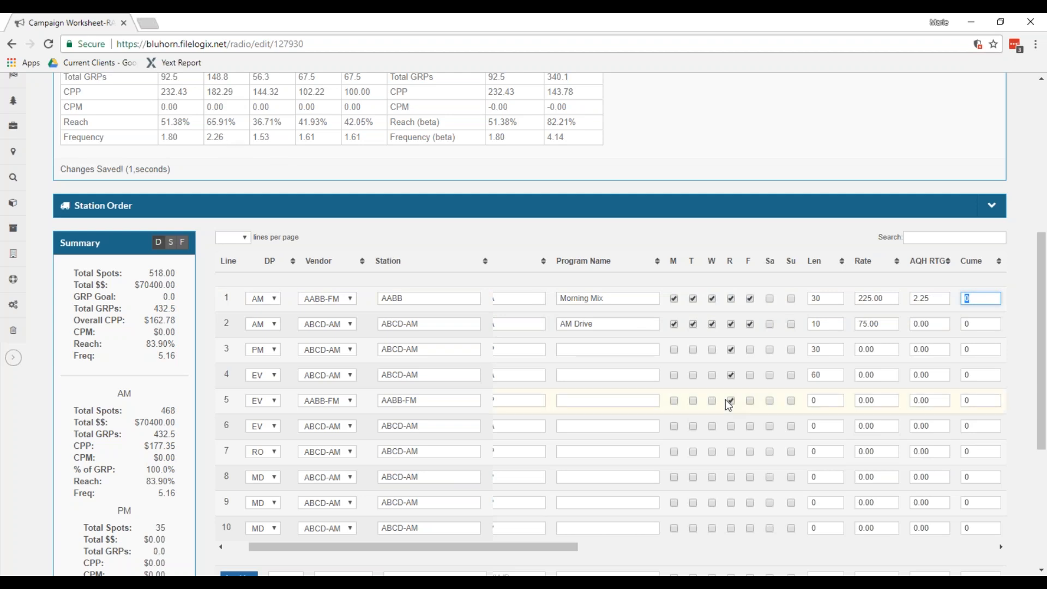
{"action": "left_click_drag", "start_coordinate": [538, 549], "coordinate": [716, 572]}
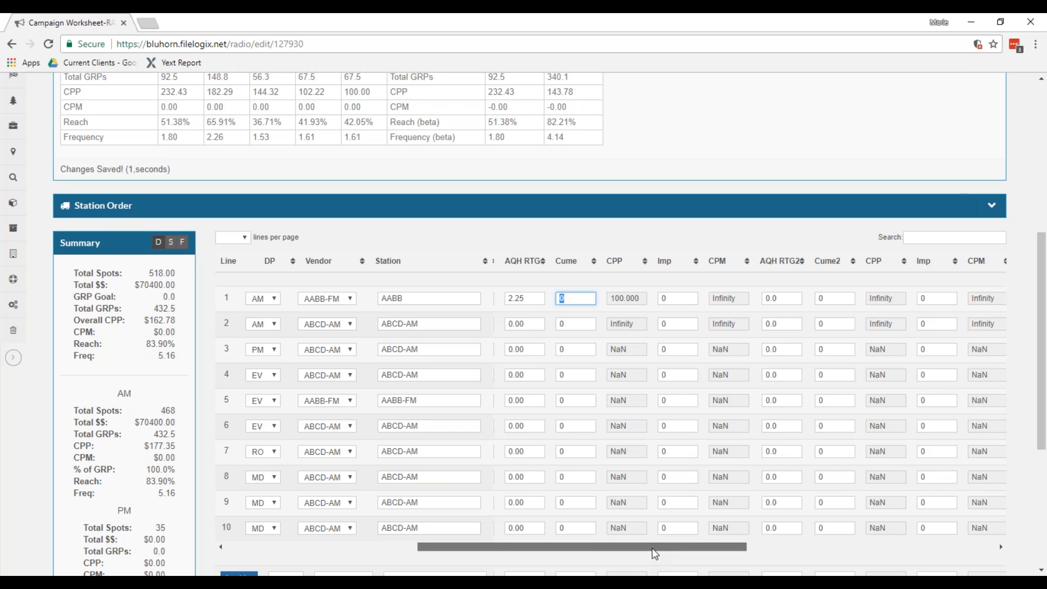
{"action": "left_click_drag", "start_coordinate": [650, 548], "coordinate": [653, 549]}
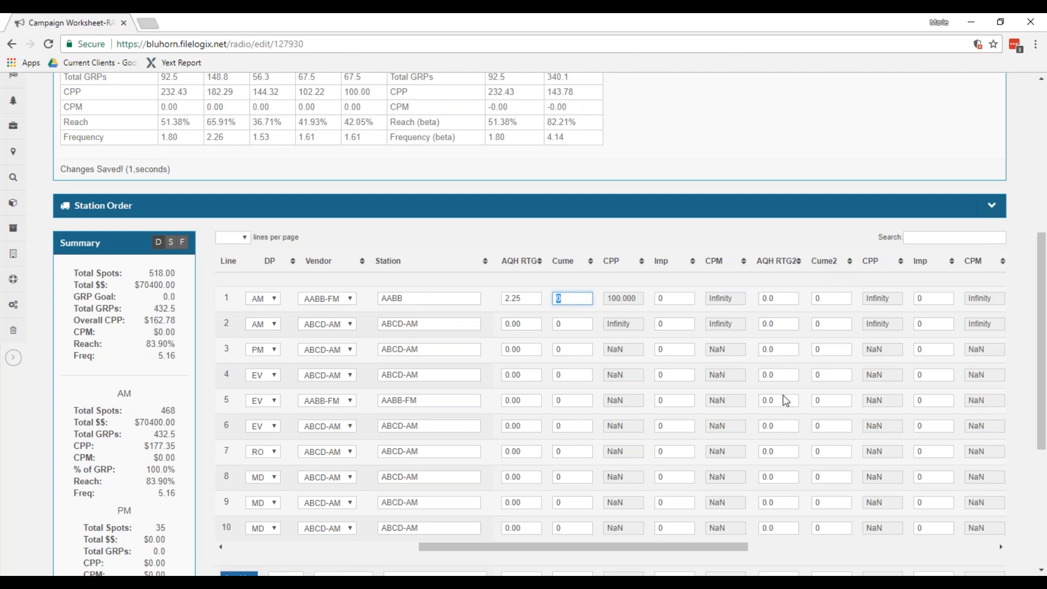
- On line 1, set the weekly spots to 15 for Mar 20 and Mar 27, 30 for Apr 03 and 25 for Apr 17
{"action": "left_click_drag", "start_coordinate": [692, 546], "coordinate": [842, 554]}
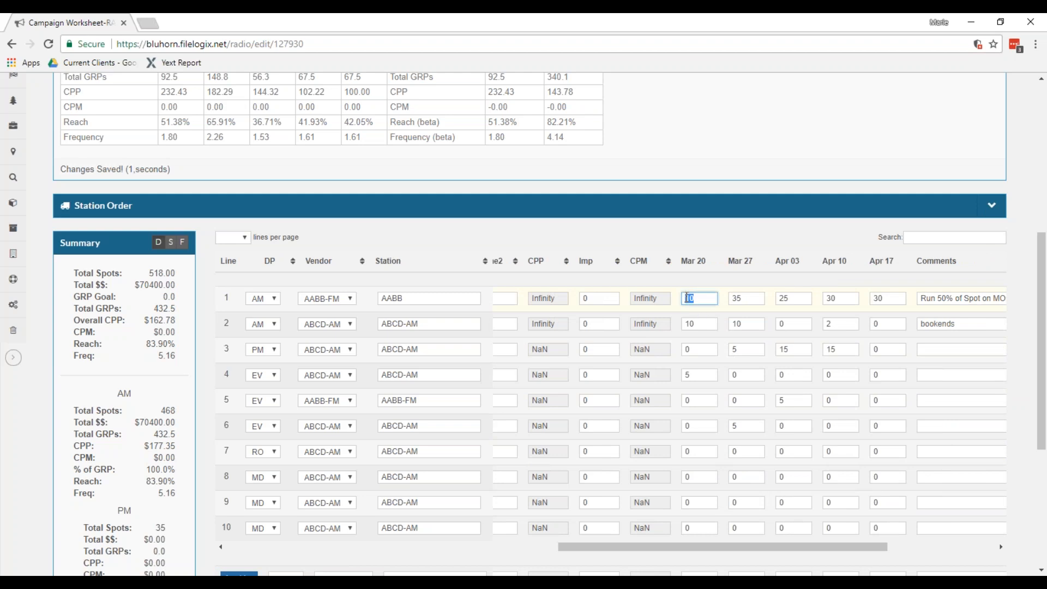
{"action": "type", "text": "15"}
{"action": "key", "text": "Tab"}
{"action": "type", "text": "15"}
{"action": "key", "text": "Tab"}
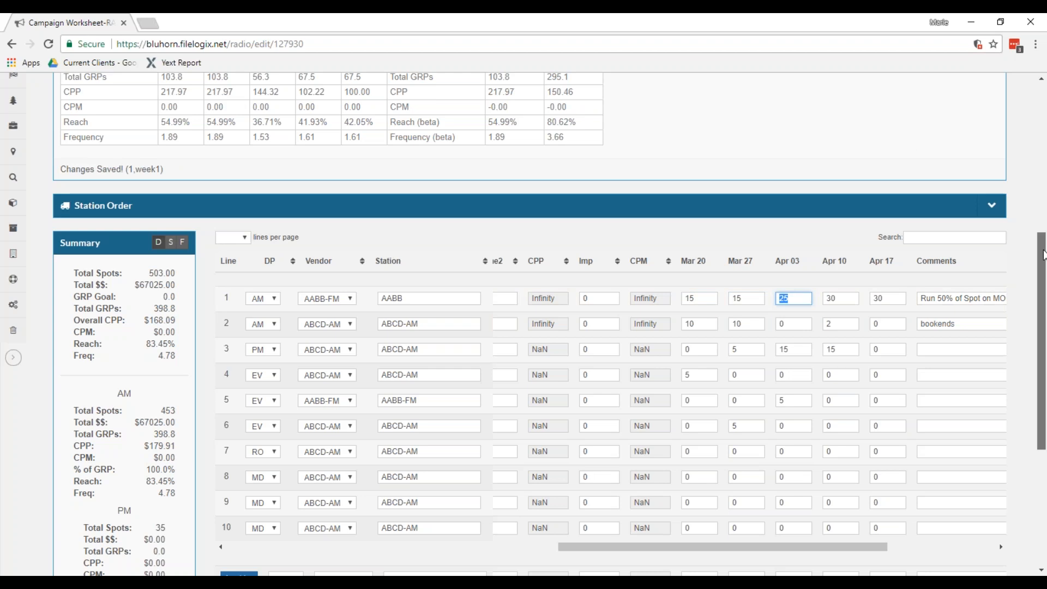
{"action": "scroll", "coordinate": [1043, 269], "scroll_direction": "up", "scroll_amount": 1}
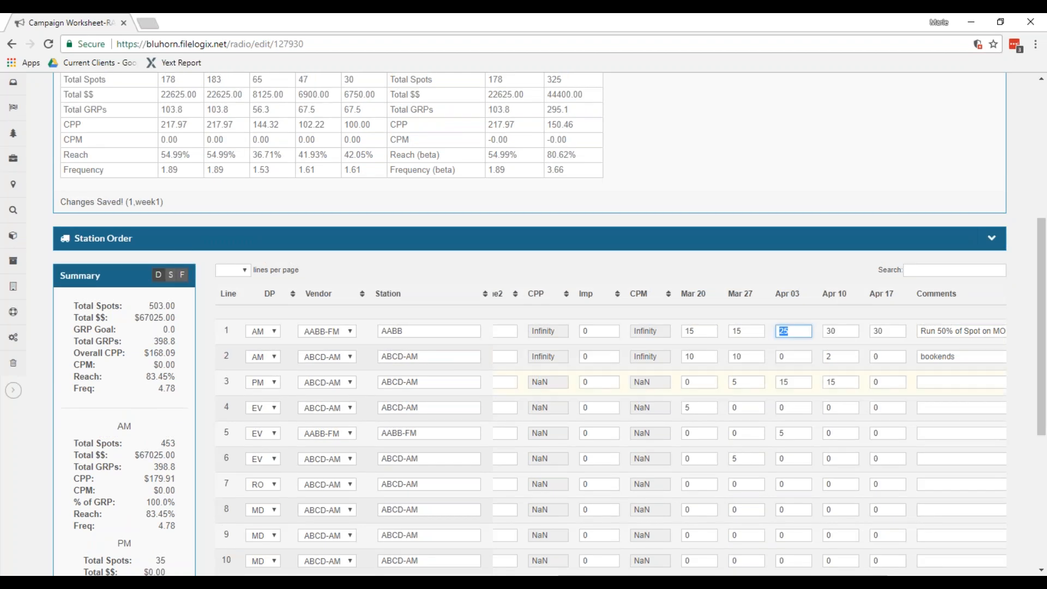
{"action": "type", "text": "30"}
{"action": "key", "text": "Tab"}
{"action": "key", "text": "Tab"}
{"action": "type", "text": "25"}
{"action": "key", "text": "Tab"}
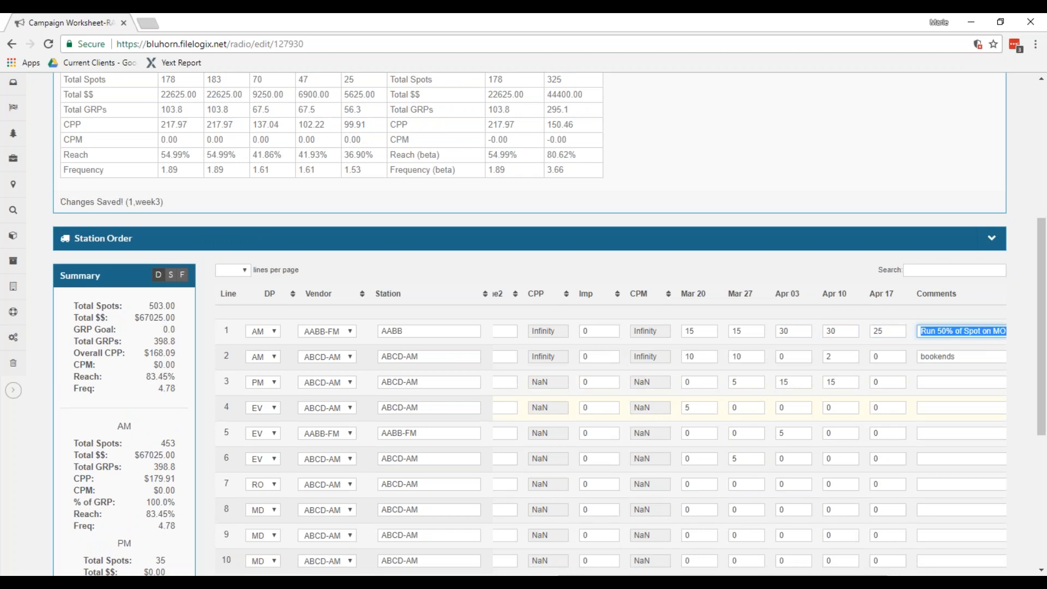
- On line 4, set the weekly spots to 15 for Mar 20 and Mar 27, and 10 for Apr 03 and Apr 10
{"action": "left_click", "coordinate": [696, 408]}
{"action": "type", "text": "15"}
{"action": "key", "text": "Tab"}
{"action": "type", "text": "15"}
{"action": "key", "text": "Tab"}
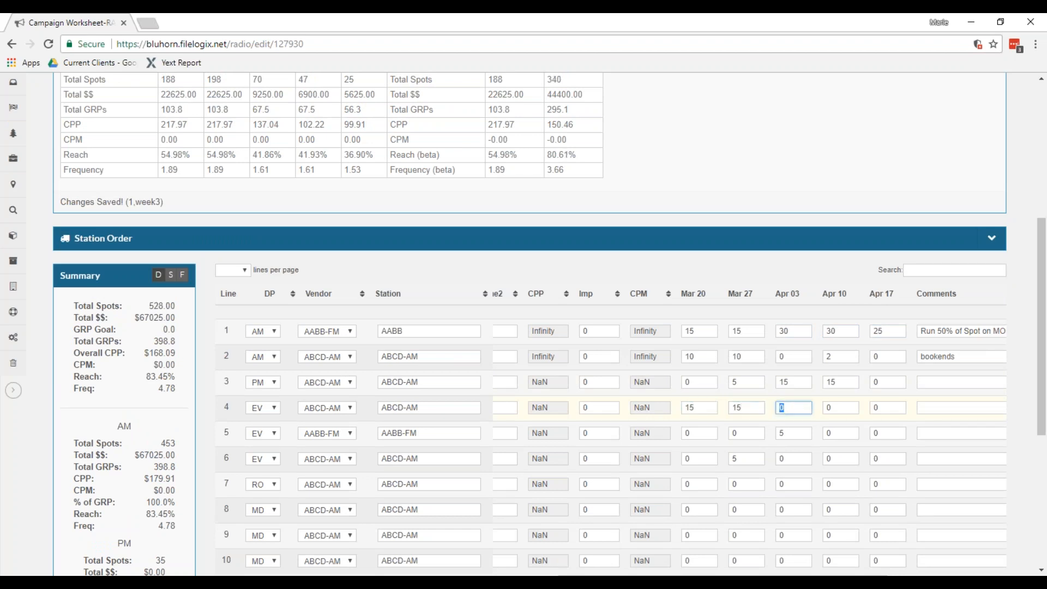
{"action": "type", "text": "10"}
{"action": "key", "text": "Tab"}
{"action": "type", "text": "10"}
{"action": "key", "text": "Tab"}
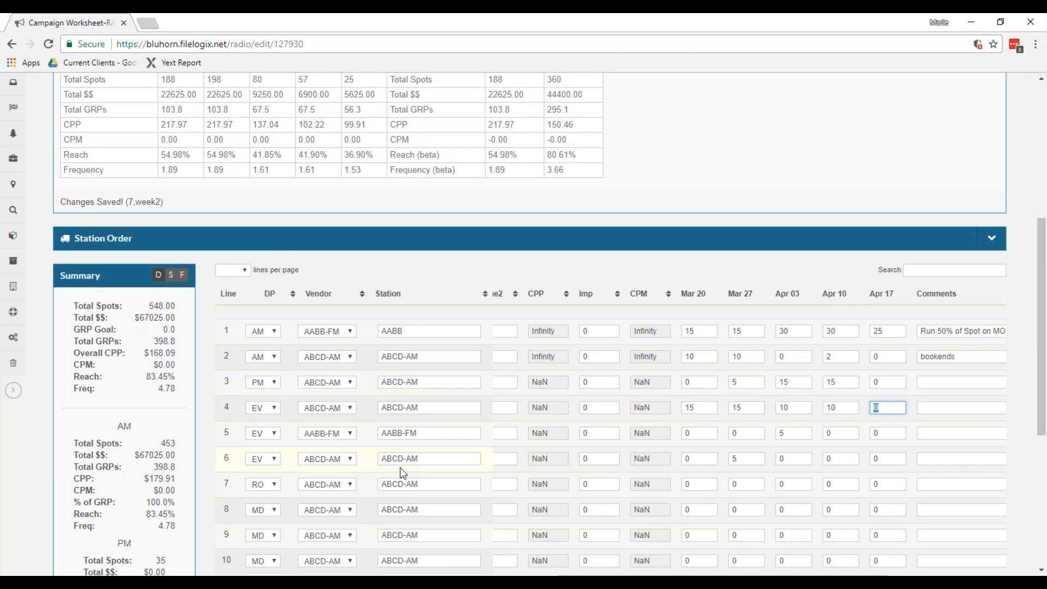
- Mark station order lines 1, 2 and 3 for copying and look over the worksheet actions below the lines
{"action": "left_click_drag", "start_coordinate": [921, 334], "coordinate": [990, 334]}
{"action": "key", "text": "Tab"}
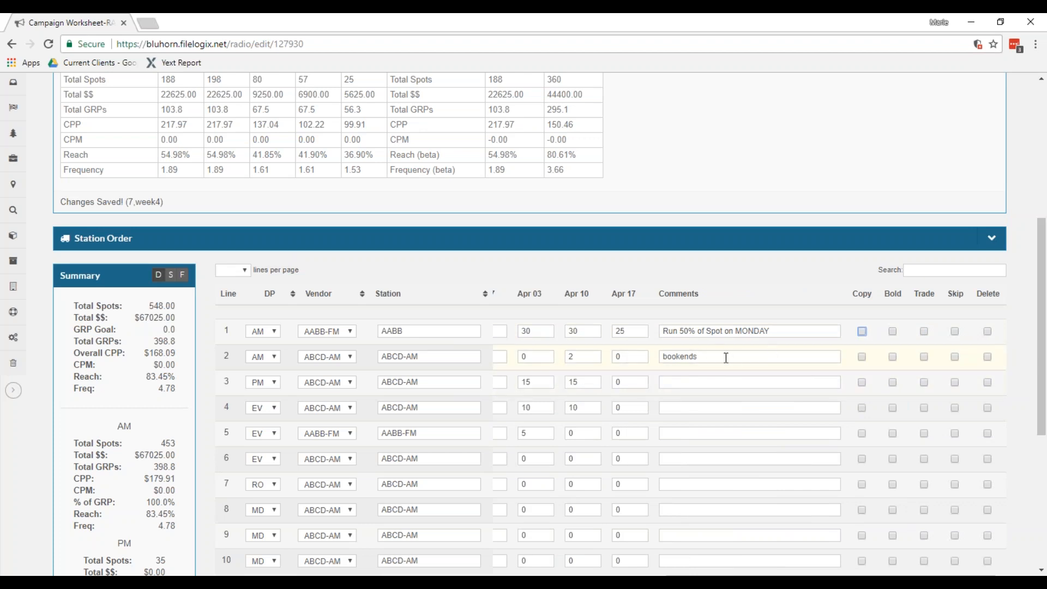
{"action": "left_click", "coordinate": [862, 332]}
{"action": "left_click", "coordinate": [862, 357]}
{"action": "left_click", "coordinate": [862, 382]}
{"action": "left_click", "coordinate": [862, 357]}
{"action": "left_click", "coordinate": [862, 358]}
{"action": "left_click_drag", "start_coordinate": [1044, 327], "coordinate": [961, 480]}
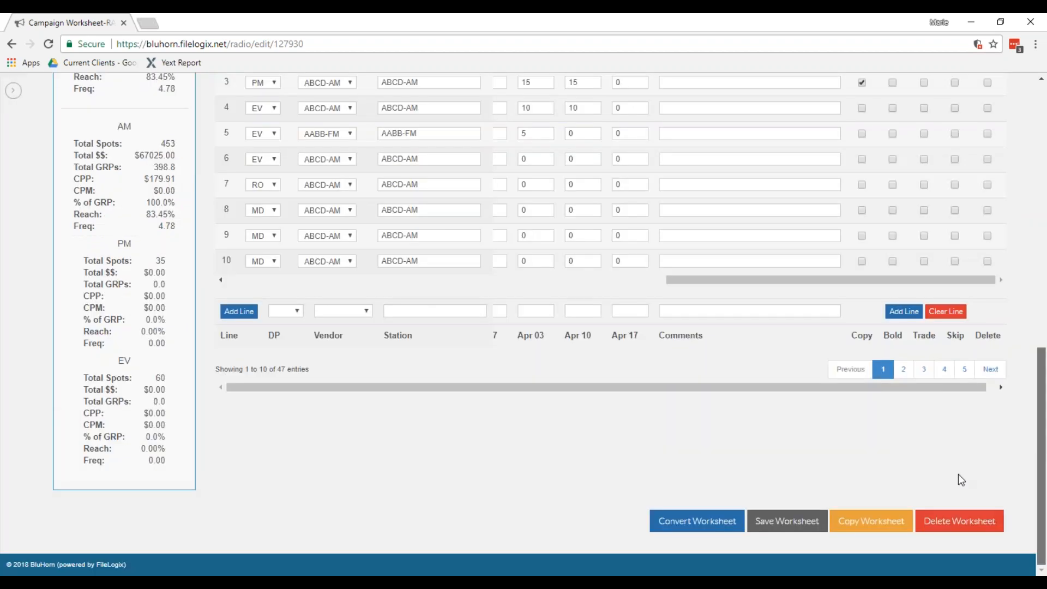
{"action": "left_click_drag", "start_coordinate": [1043, 485], "coordinate": [1042, 404]}
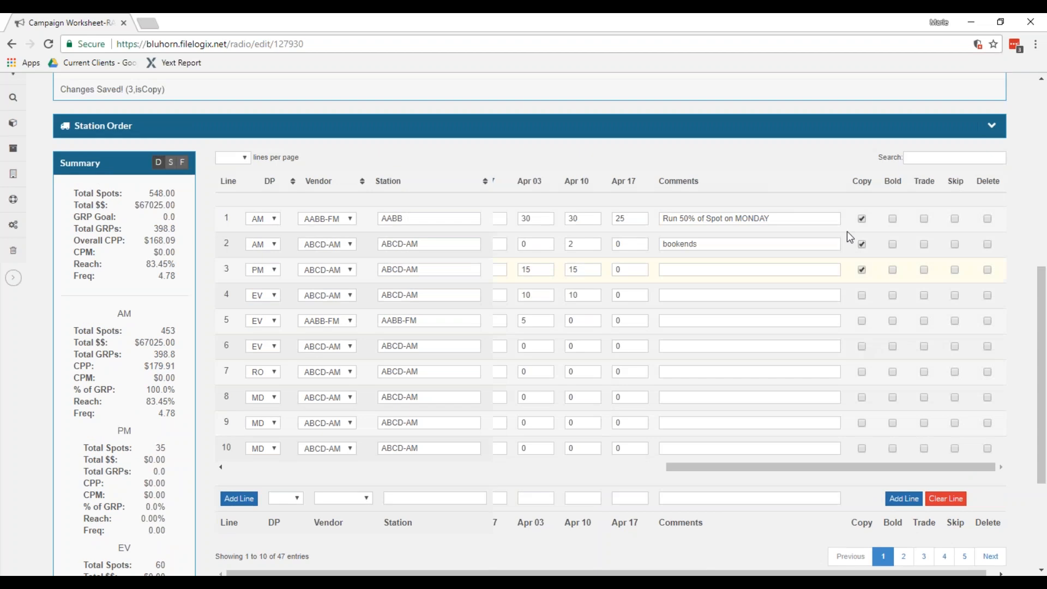
- Clear the copy marks from lines 1, 2 and 3
{"action": "left_click", "coordinate": [862, 219]}
{"action": "left_click", "coordinate": [861, 244]}
{"action": "left_click", "coordinate": [862, 270]}
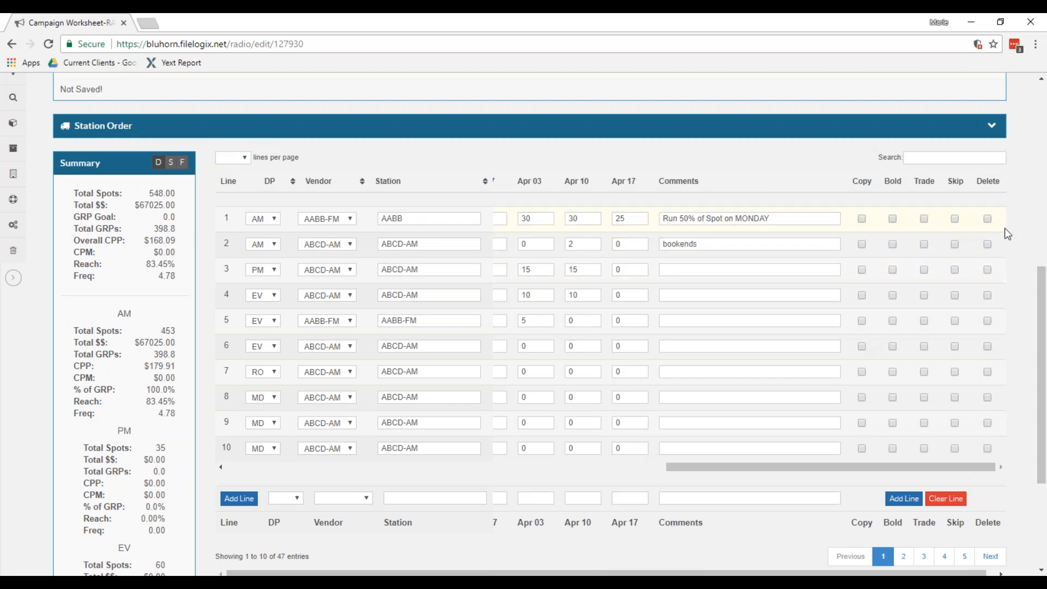
- Mark station order lines 1, 2 and 3 for deletion without deleting them
{"action": "left_click", "coordinate": [987, 219]}
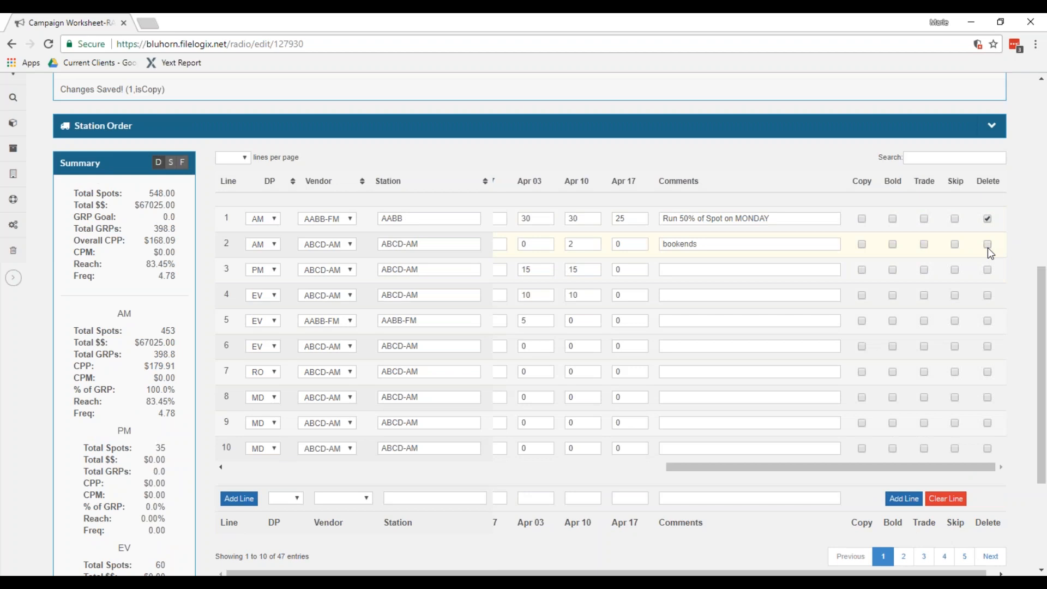
{"action": "left_click", "coordinate": [987, 245]}
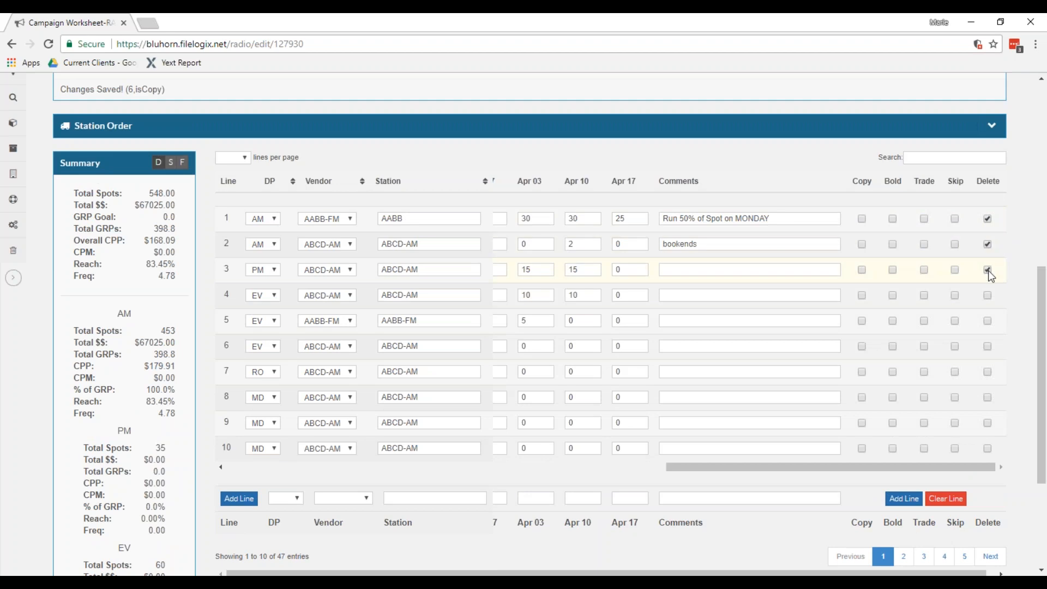
{"action": "left_click_drag", "start_coordinate": [1041, 310], "coordinate": [1045, 371]}
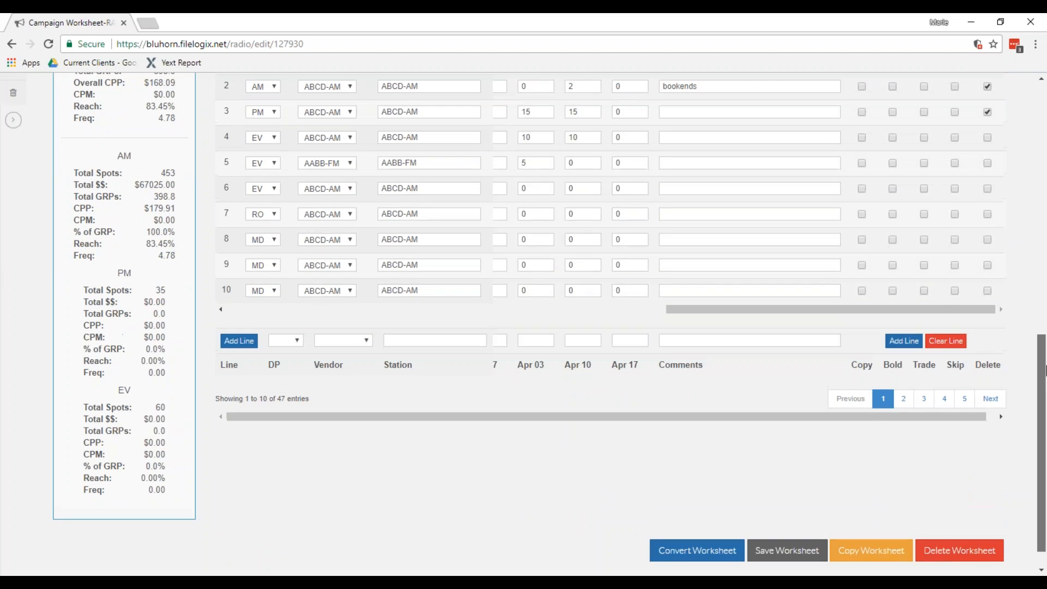
{"action": "scroll", "coordinate": [1045, 370], "scroll_direction": "up", "scroll_amount": 3}
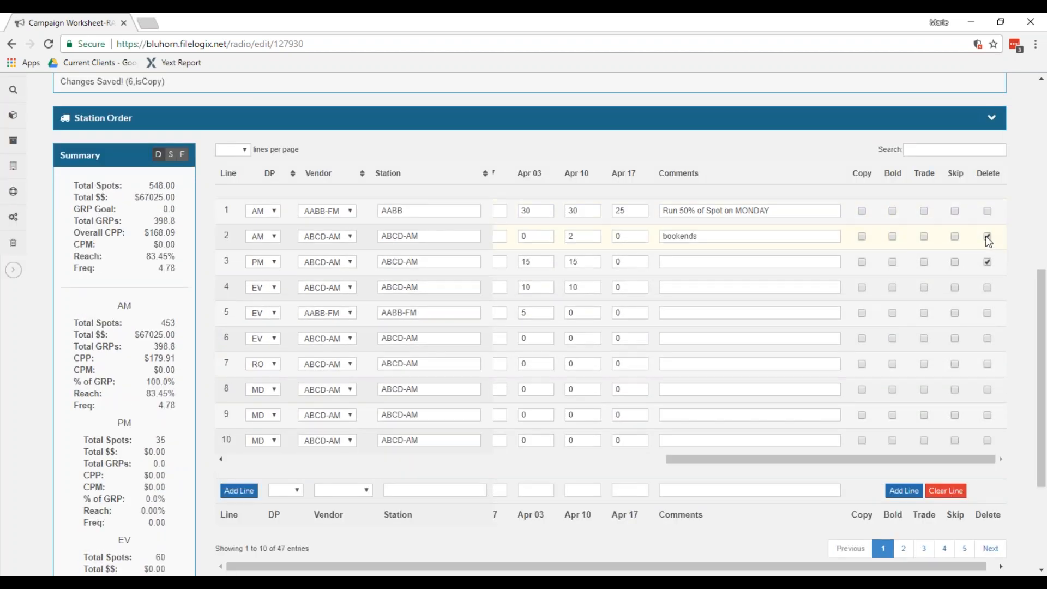
- Clear the remaining deletion marks from lines 2 and 3, and turn bold on and back off for line 1
{"action": "left_click", "coordinate": [987, 236]}
{"action": "left_click", "coordinate": [987, 262]}
{"action": "left_click", "coordinate": [892, 211]}
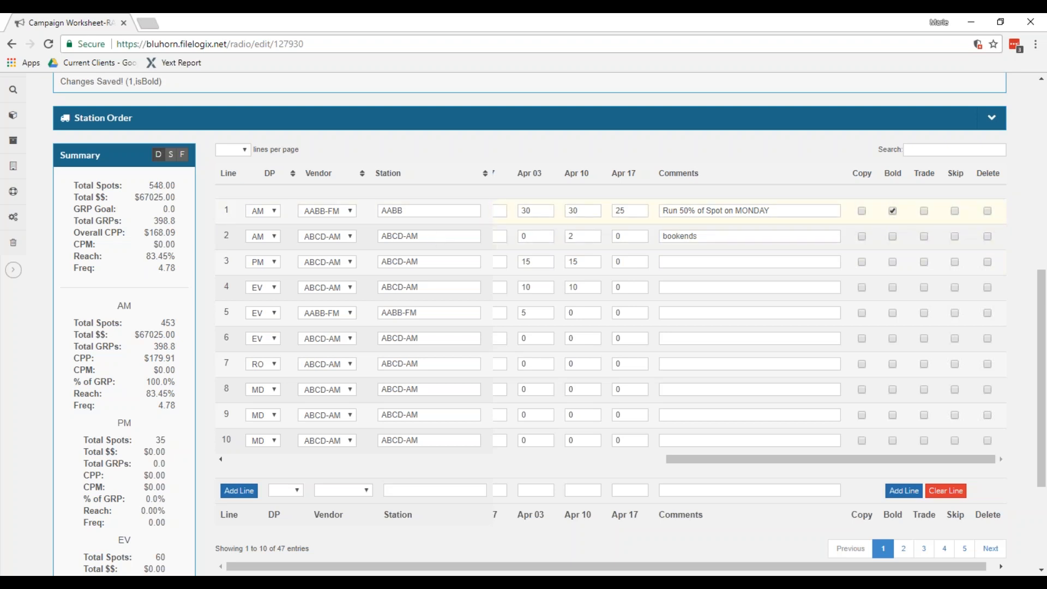
{"action": "left_click", "coordinate": [892, 211]}
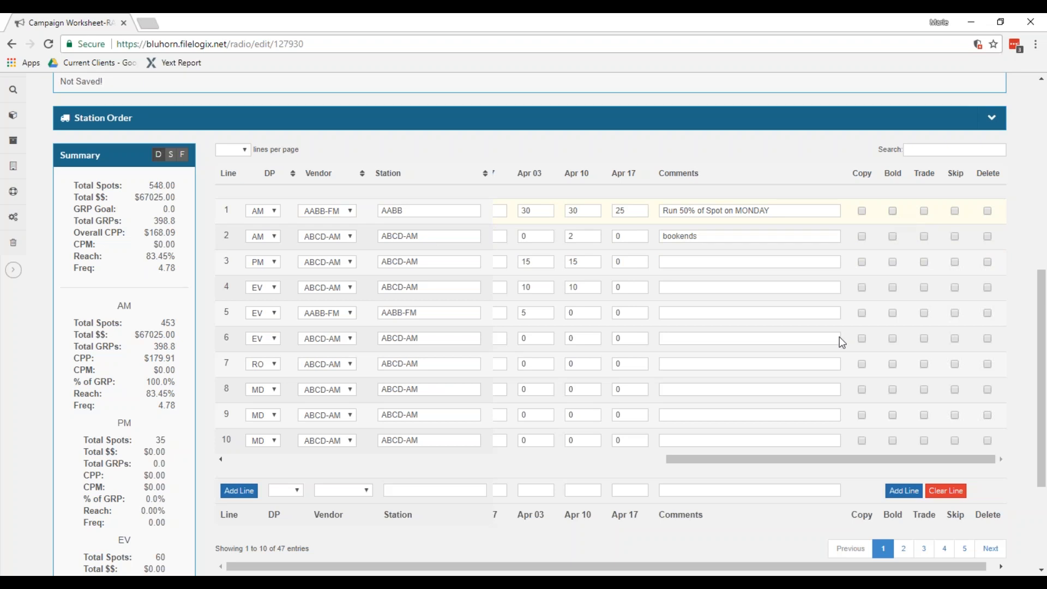
- Compare the weekly and monthly totals under the Secondary and Primary demos, ending on Primary
{"action": "left_click_drag", "start_coordinate": [802, 461], "coordinate": [486, 480]}
{"action": "left_click_drag", "start_coordinate": [1041, 436], "coordinate": [1040, 311]}
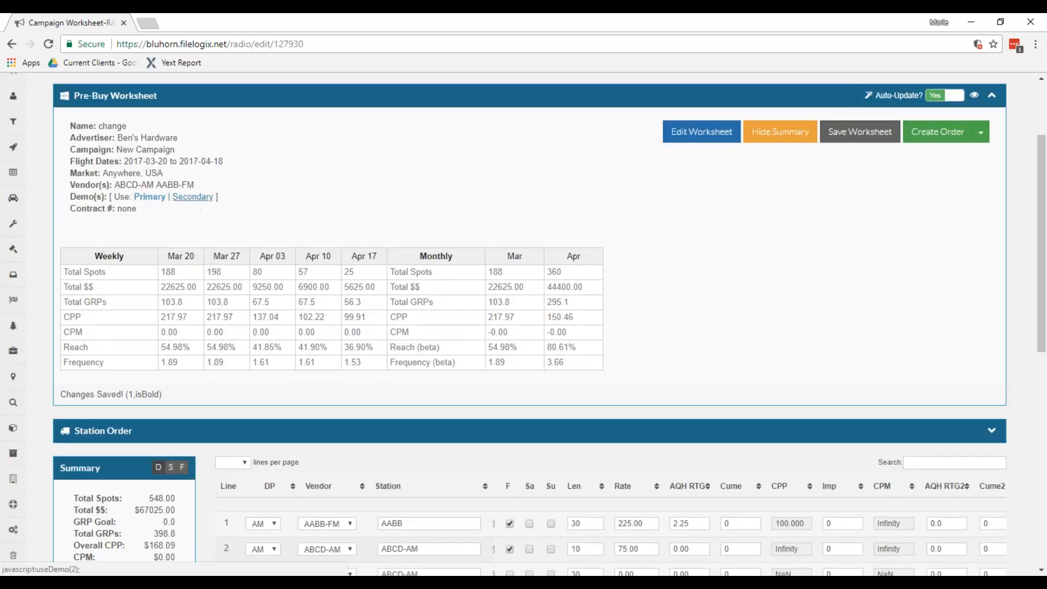
{"action": "left_click", "coordinate": [192, 198]}
{"action": "left_click", "coordinate": [155, 199]}
{"action": "left_click", "coordinate": [188, 205]}
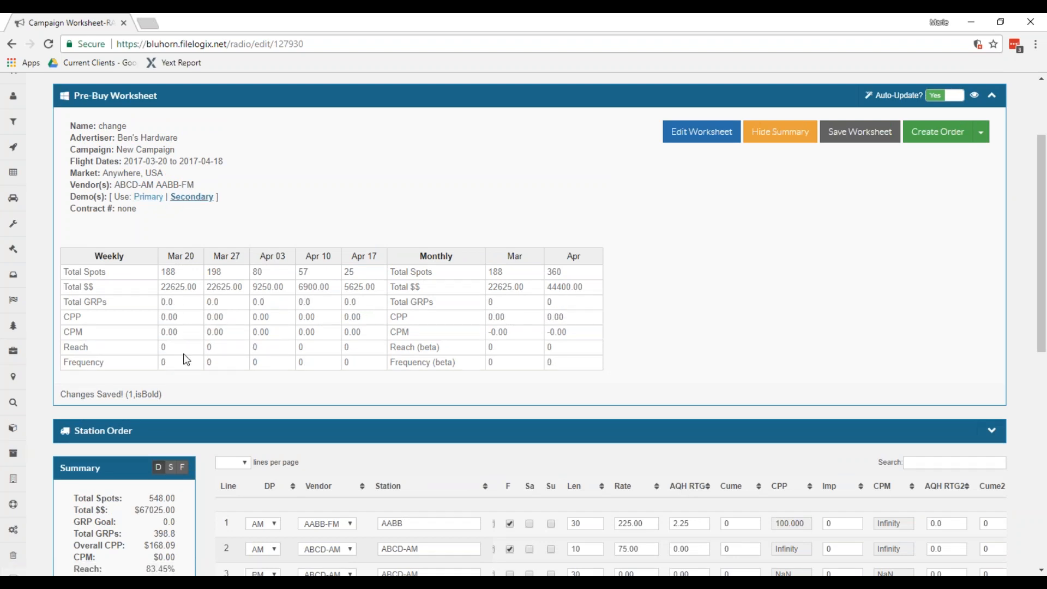
{"action": "left_click", "coordinate": [148, 202]}
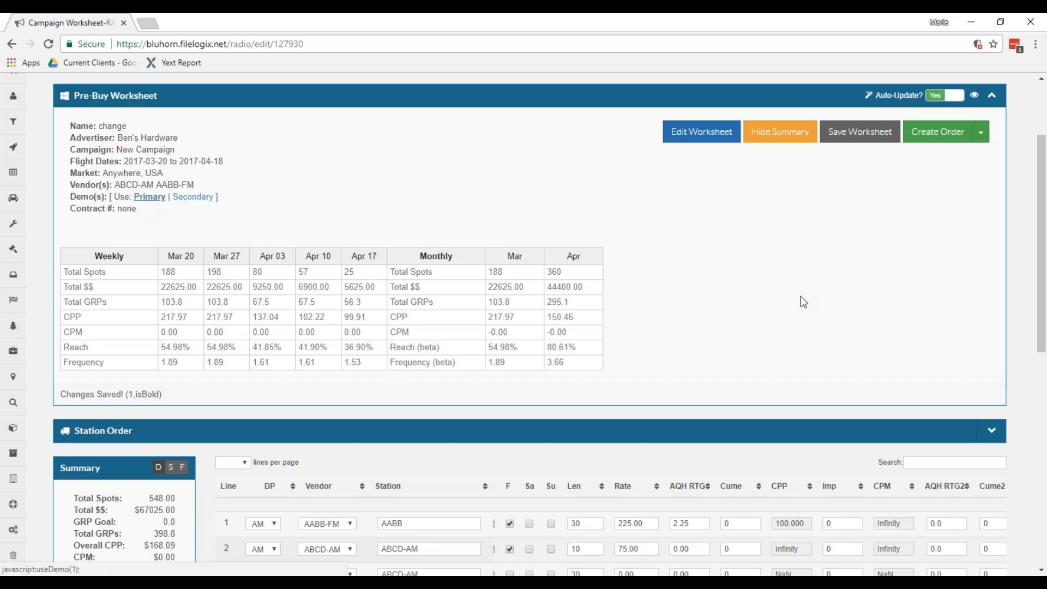
- Expand the Station Order options, review the vendor, printed field, column, week and comment settings, and collapse them
{"action": "left_click_drag", "start_coordinate": [1043, 206], "coordinate": [1044, 305]}
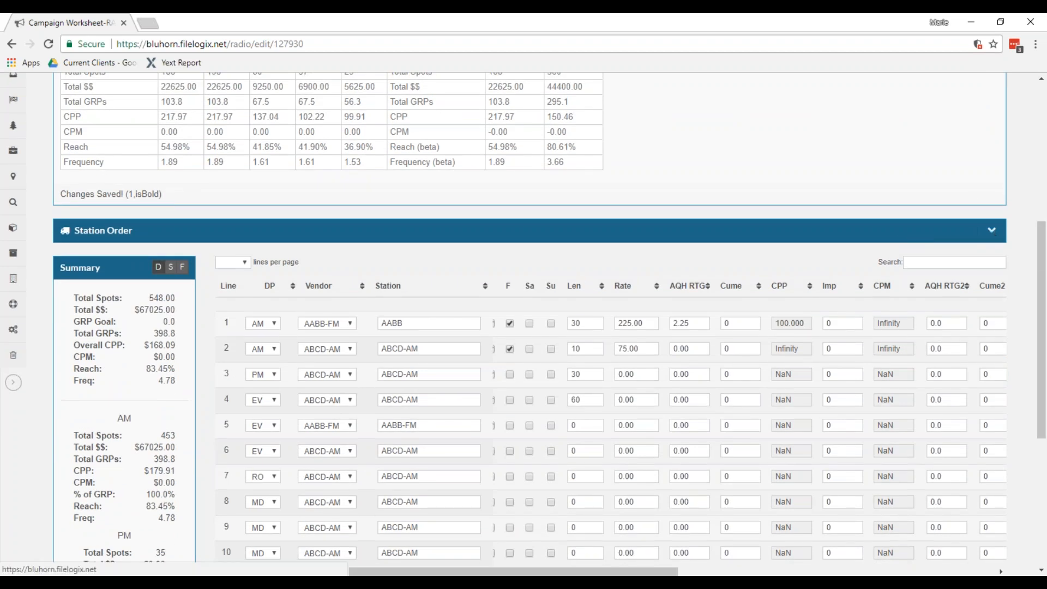
{"action": "left_click", "coordinate": [991, 230]}
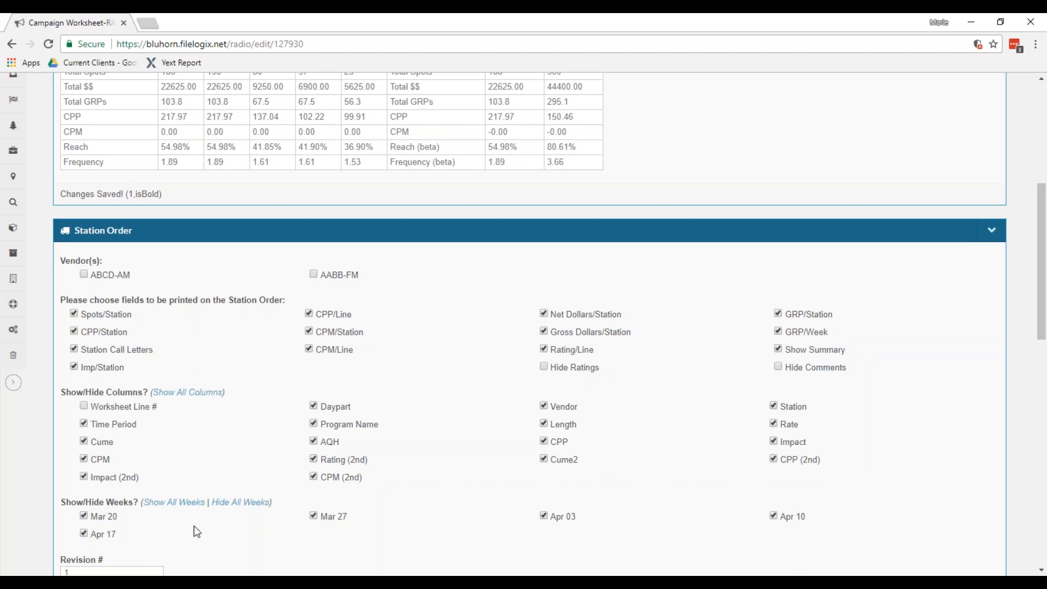
{"action": "scroll", "coordinate": [880, 384], "scroll_direction": "down", "scroll_amount": 2}
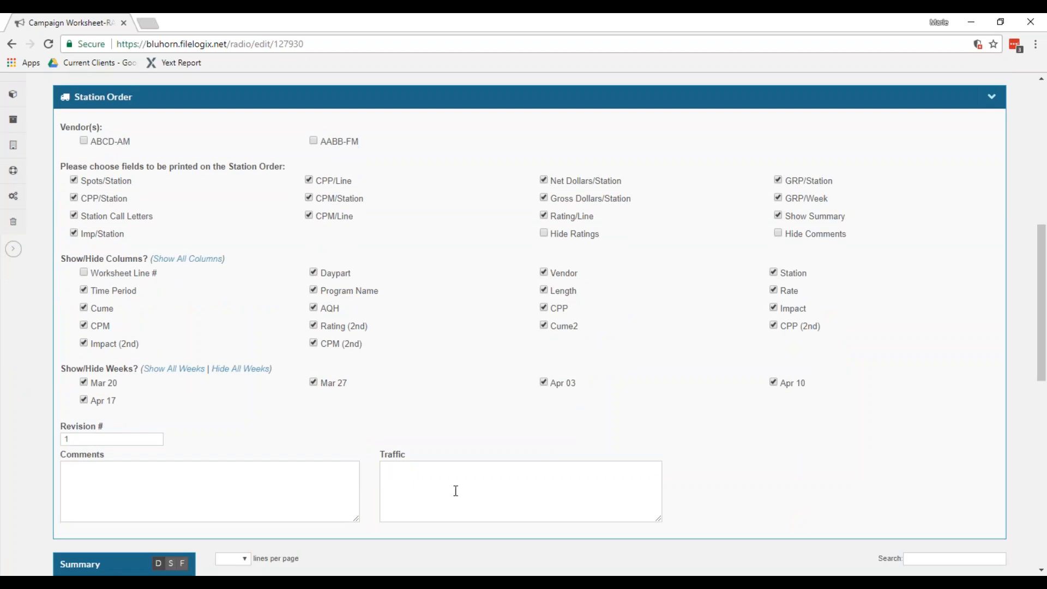
{"action": "left_click", "coordinate": [992, 97]}
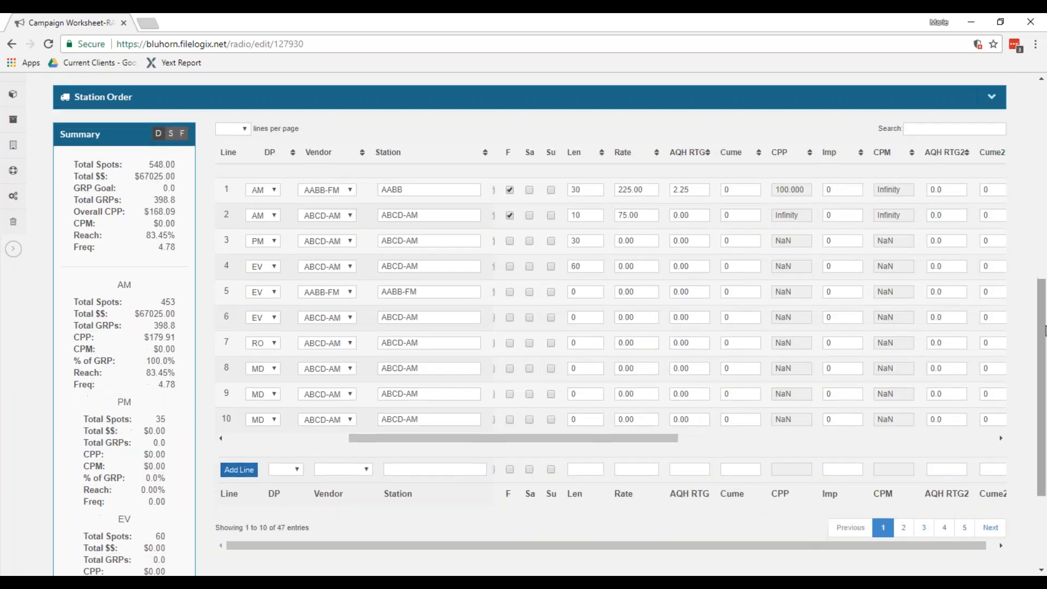
- Open the worksheet's details for editing, review its settings down to the import option, and save the changes
{"action": "scroll", "coordinate": [1041, 311], "scroll_direction": "up", "scroll_amount": 1}
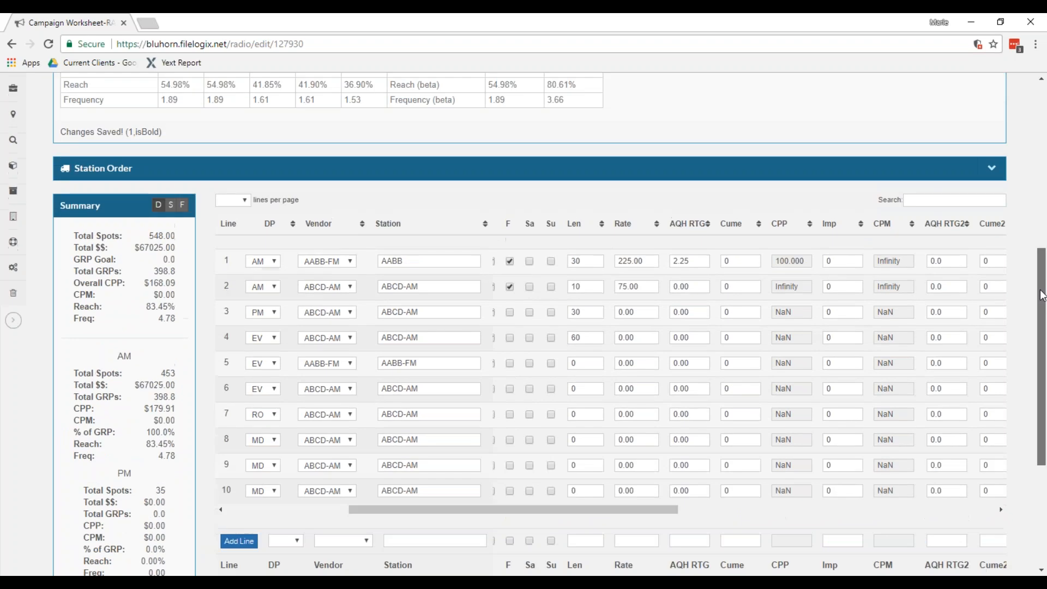
{"action": "scroll", "coordinate": [1041, 295], "scroll_direction": "up", "scroll_amount": 1}
{"action": "left_click_drag", "start_coordinate": [1041, 284], "coordinate": [1043, 132]}
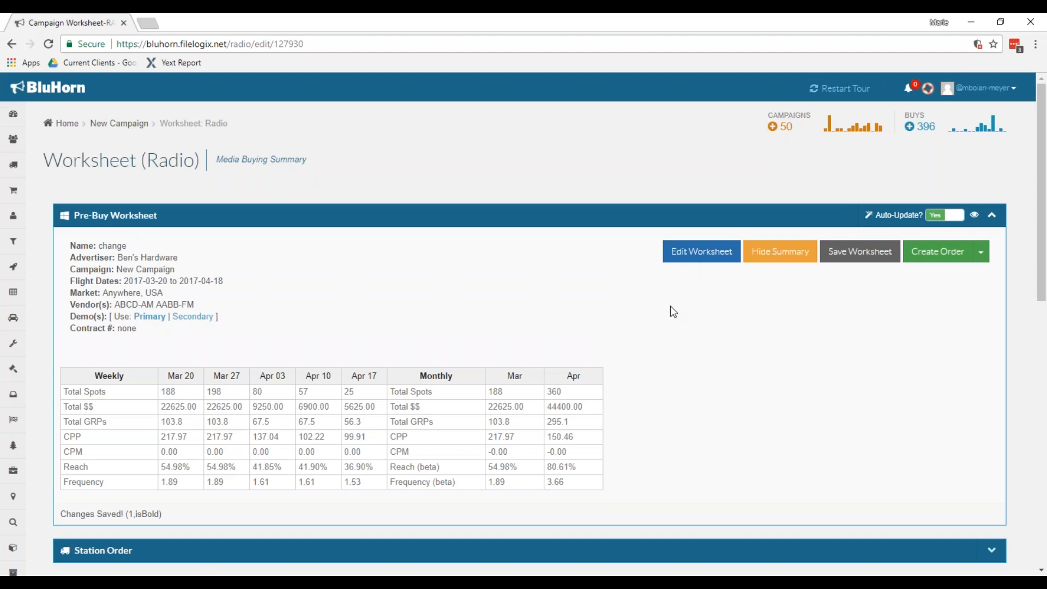
{"action": "left_click", "coordinate": [703, 256]}
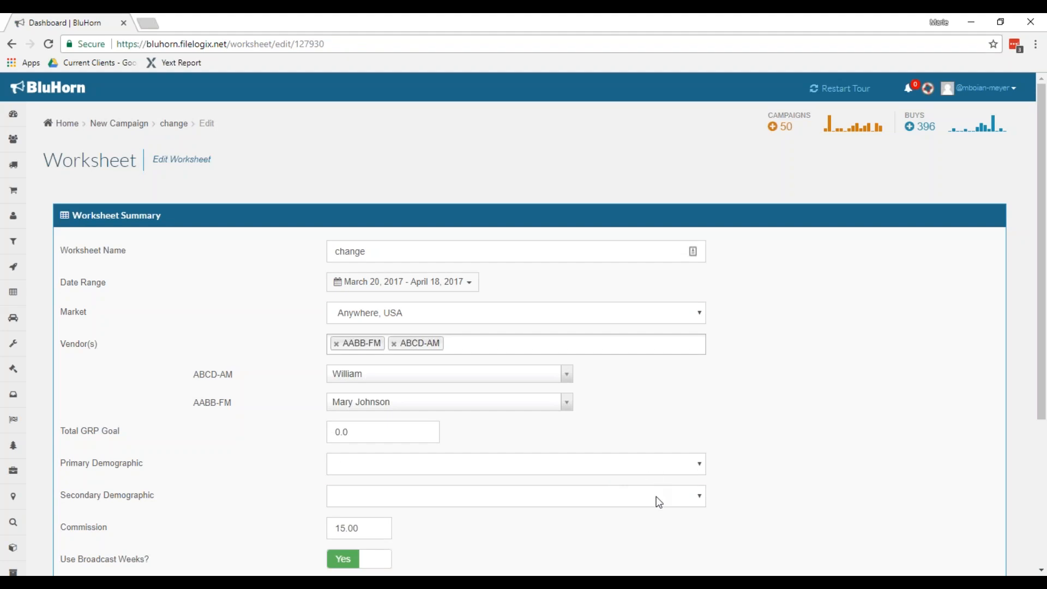
{"action": "left_click_drag", "start_coordinate": [1045, 312], "coordinate": [1044, 405]}
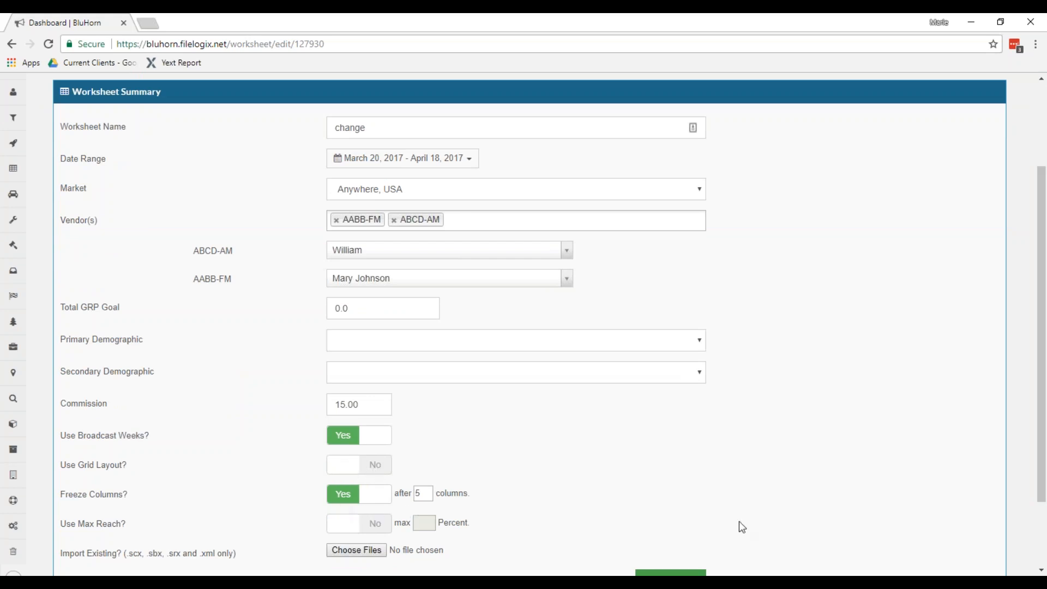
{"action": "left_click_drag", "start_coordinate": [1045, 348], "coordinate": [992, 402]}
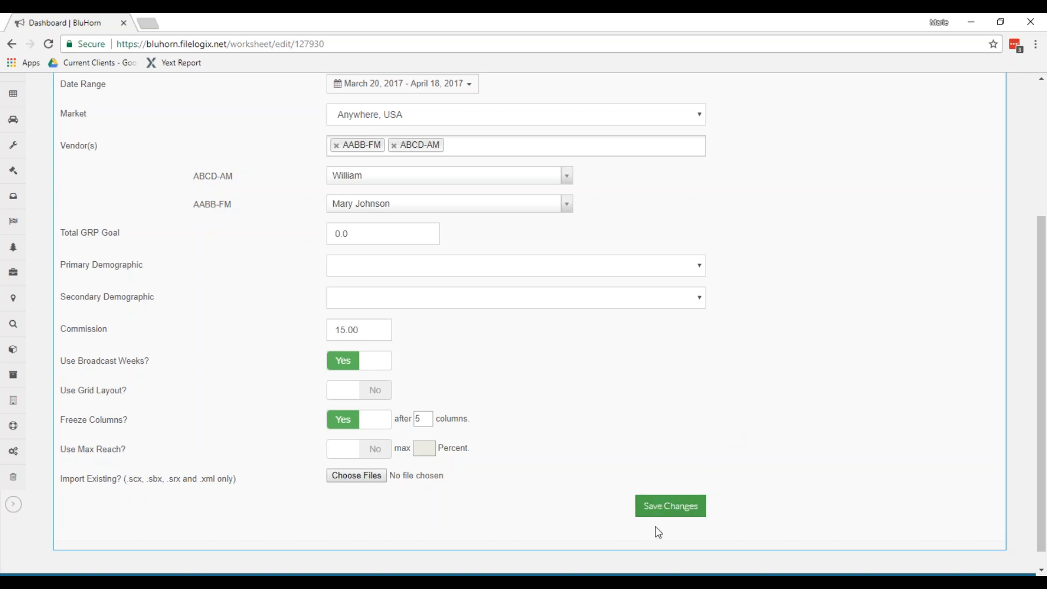
{"action": "left_click", "coordinate": [670, 508]}
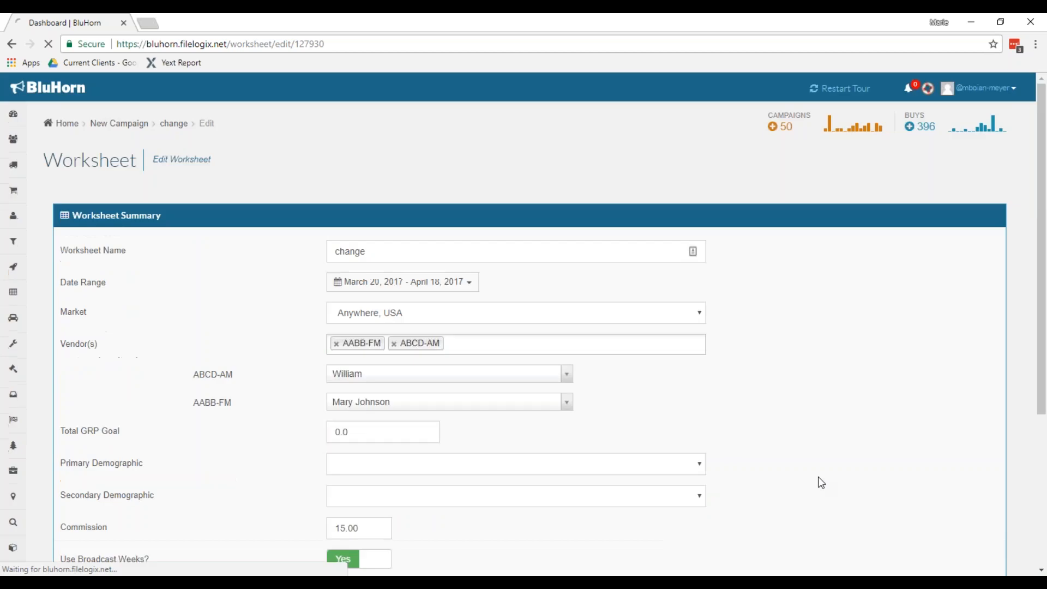